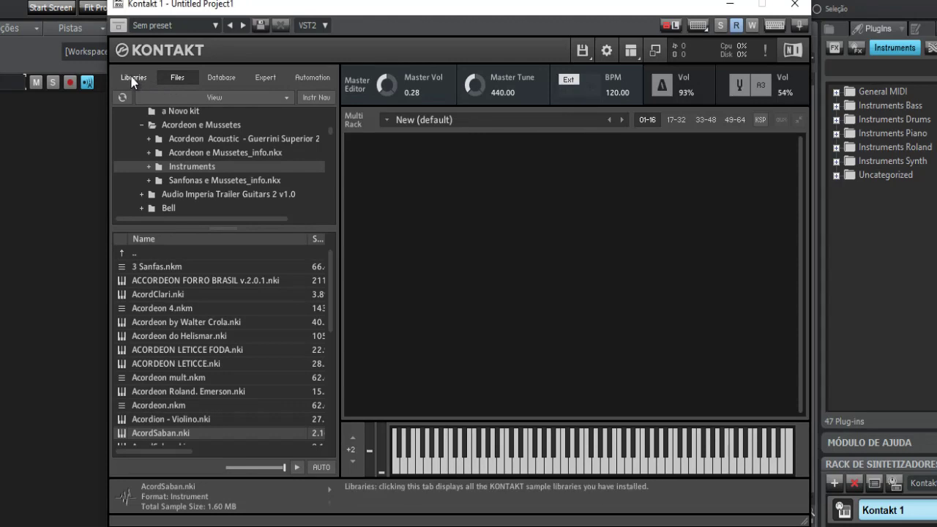
- Switch the browser to the installed sample libraries and look through the library list
click(110, 79)
scroll(276, 157, down, 5)
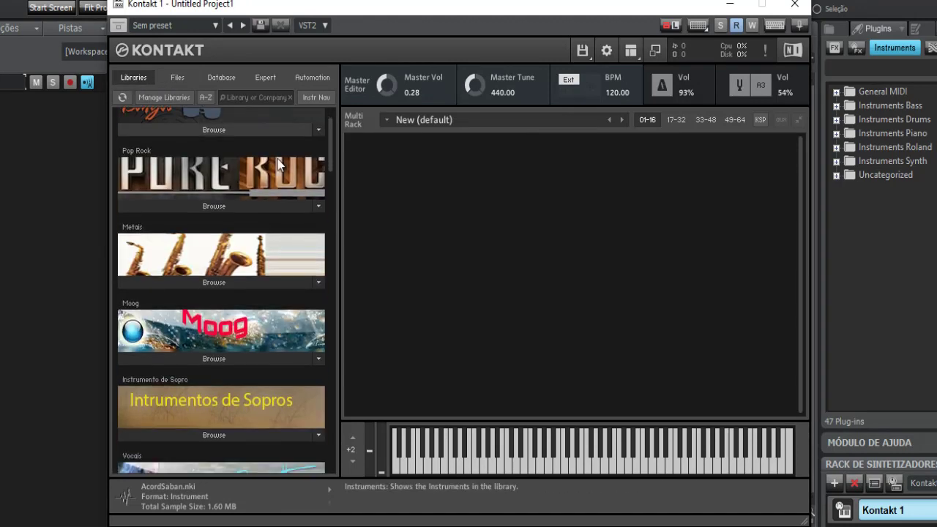
scroll(278, 176, down, 2)
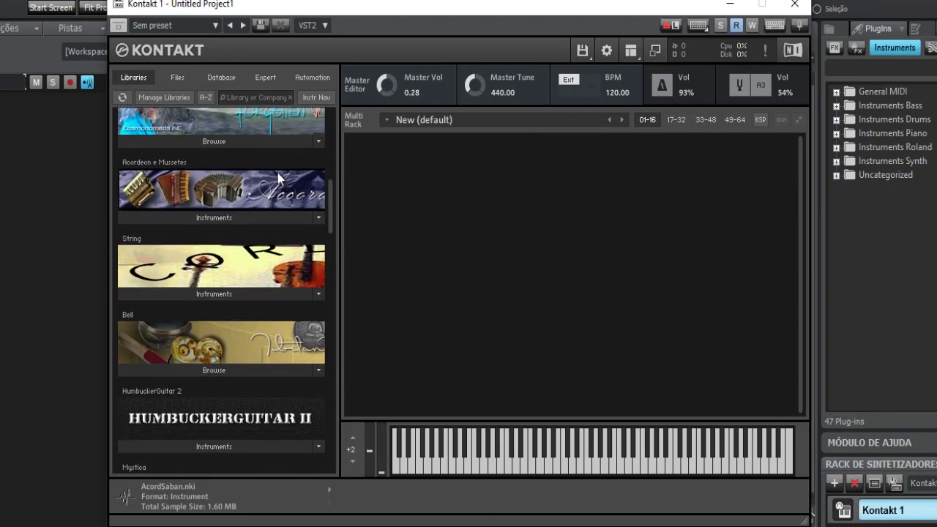
scroll(277, 173, up, 2)
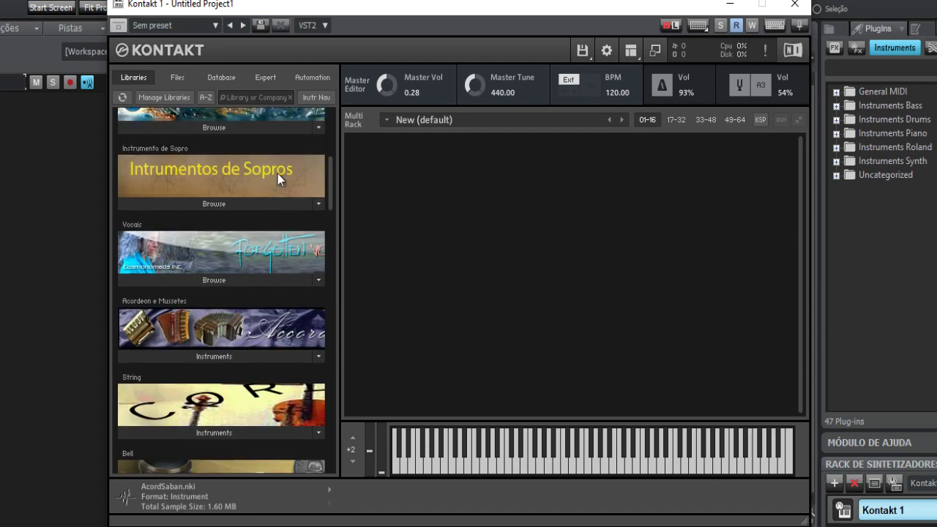
scroll(277, 175, up, 1)
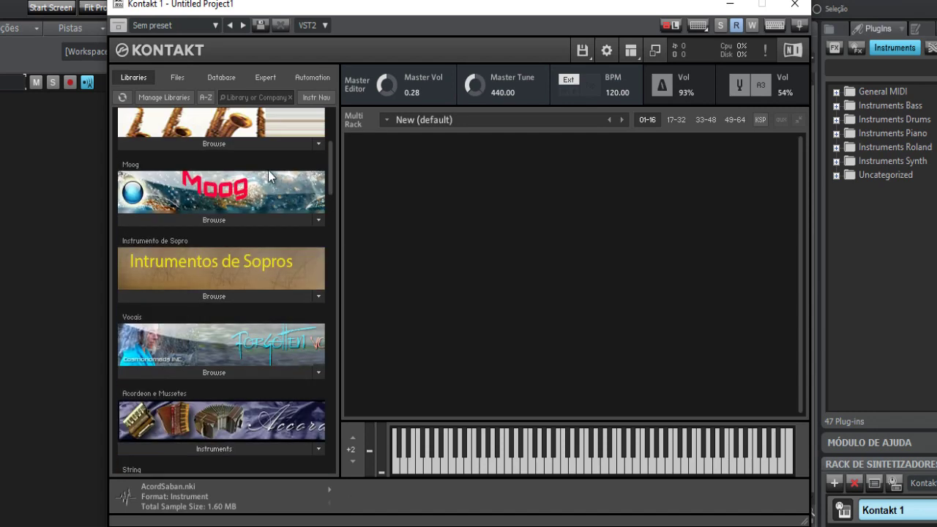
scroll(196, 193, up, 1)
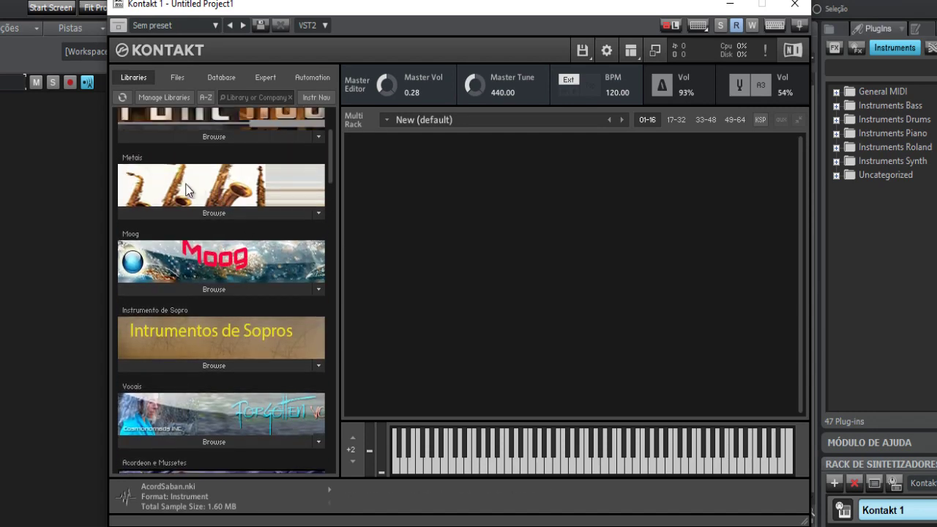
scroll(224, 212, up, 1)
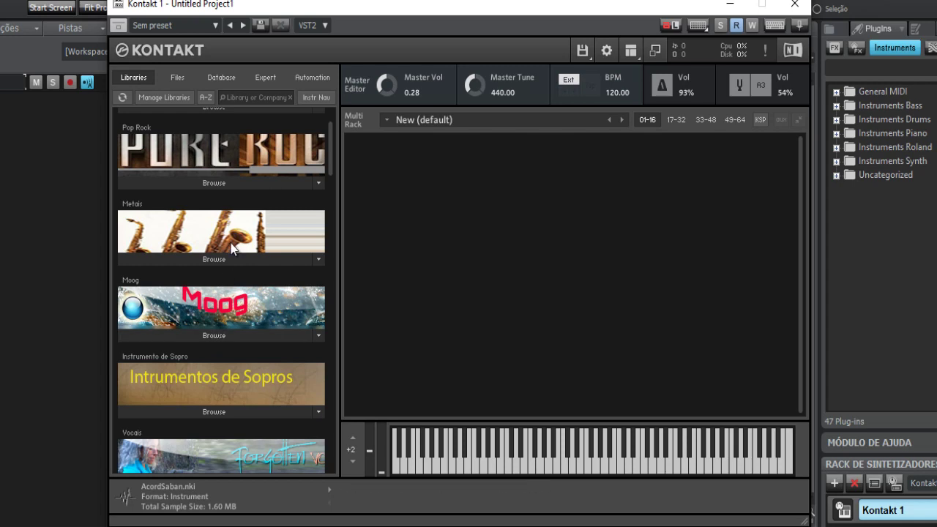
- Load Electric Guitars 01-04.nki from the Pop Rock library's Electric Guitars folder into the rack and check the folder's other patches
click(213, 182)
drag(182, 216, 229, 181)
drag(189, 260, 244, 224)
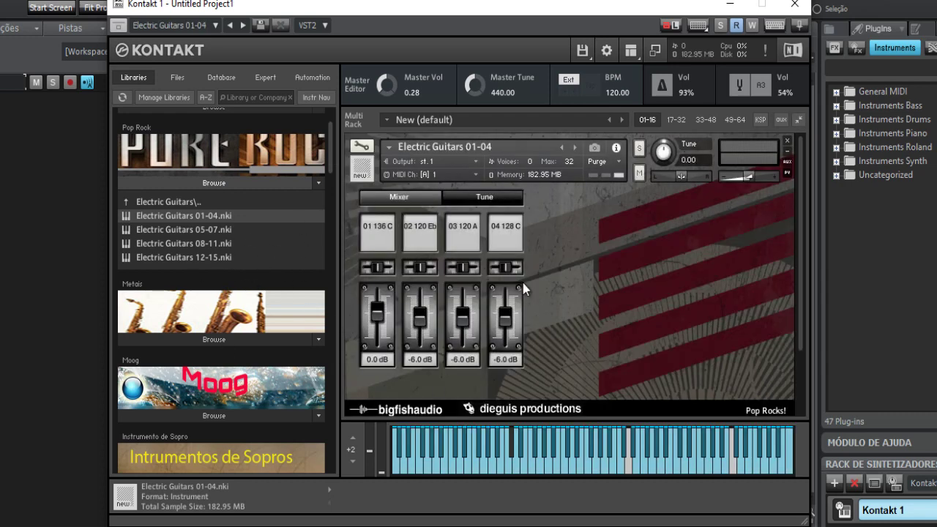
click(210, 230)
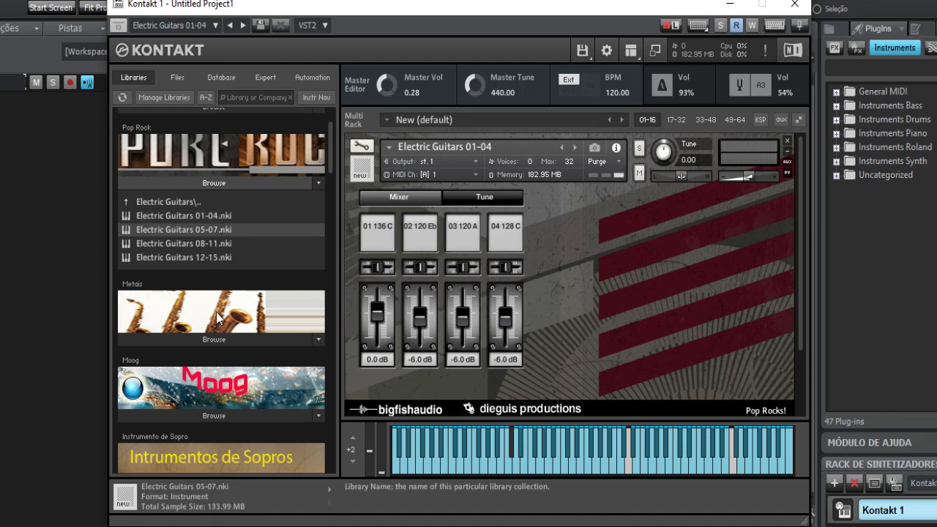
click(217, 244)
click(225, 258)
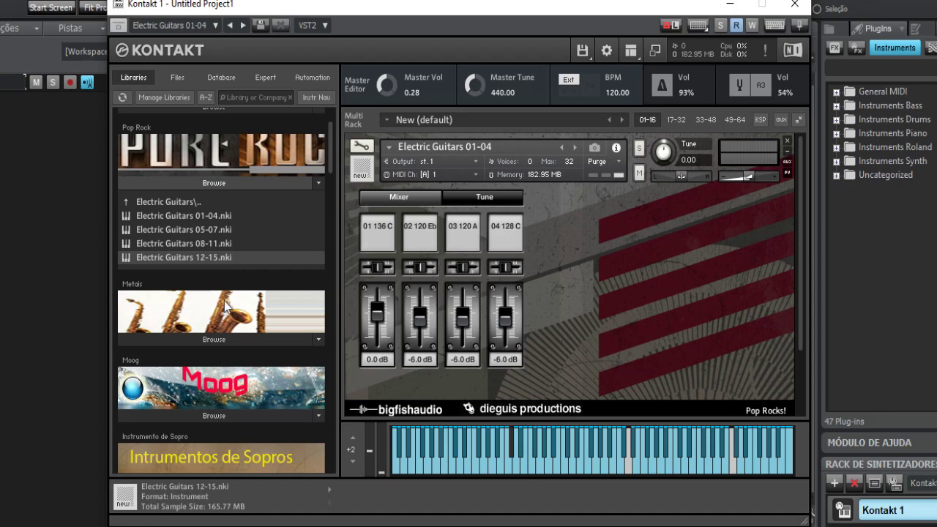
- Look through the Mystica library's instruments, selecting 1 Mystica, Female Chamber Choir.nki and 2 Mystica Phrases.nki in its list
scroll(249, 344, down, 6)
scroll(247, 340, down, 10)
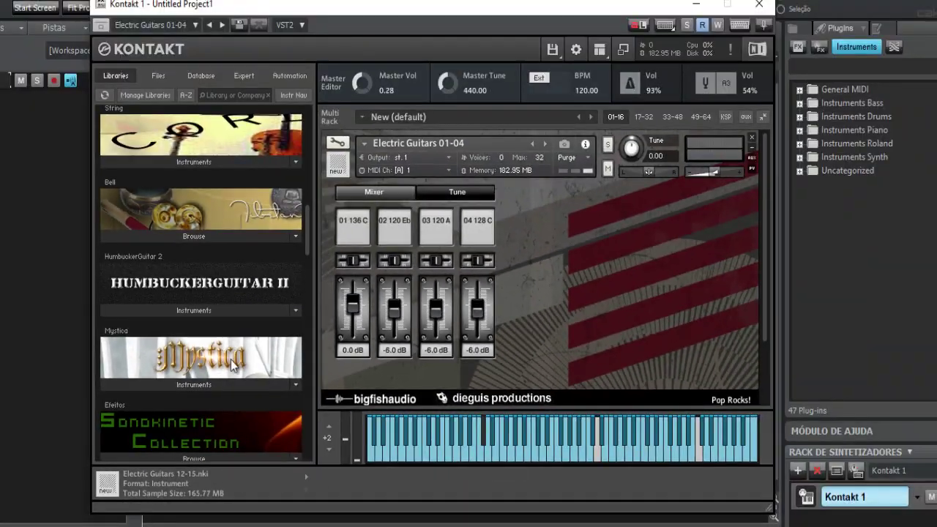
click(259, 333)
click(229, 394)
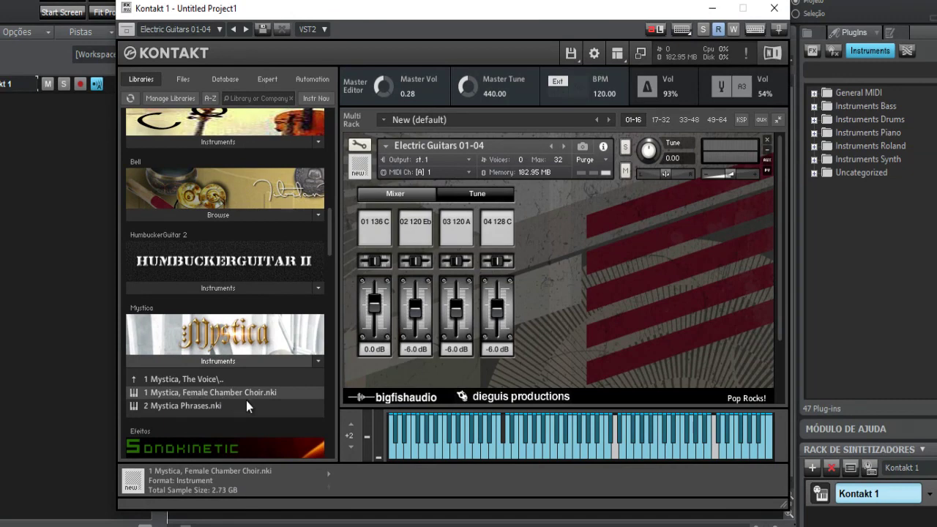
click(216, 407)
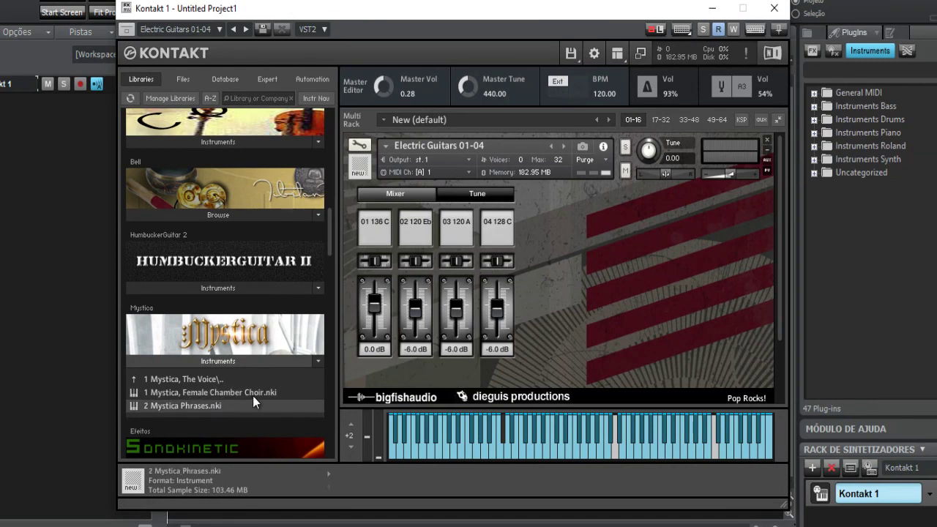
scroll(251, 396, down, 1)
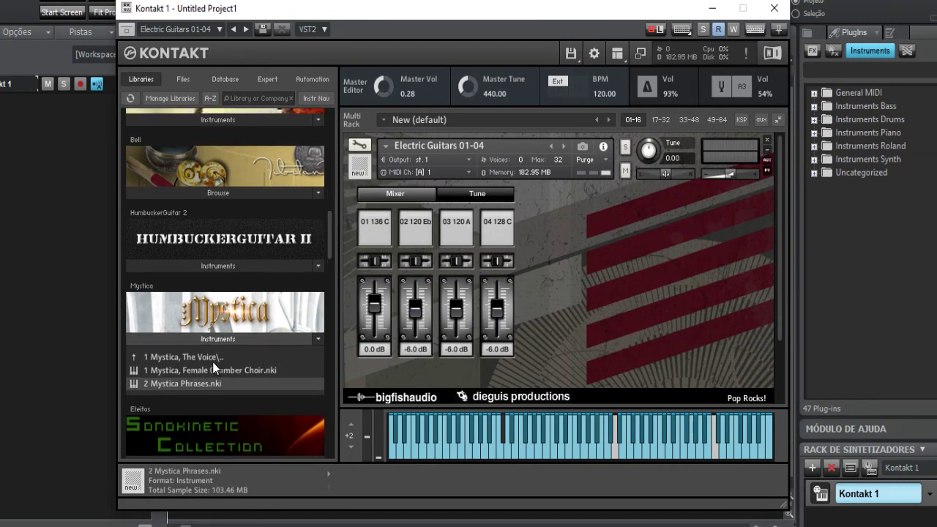
click(206, 356)
click(221, 370)
scroll(230, 368, down, 2)
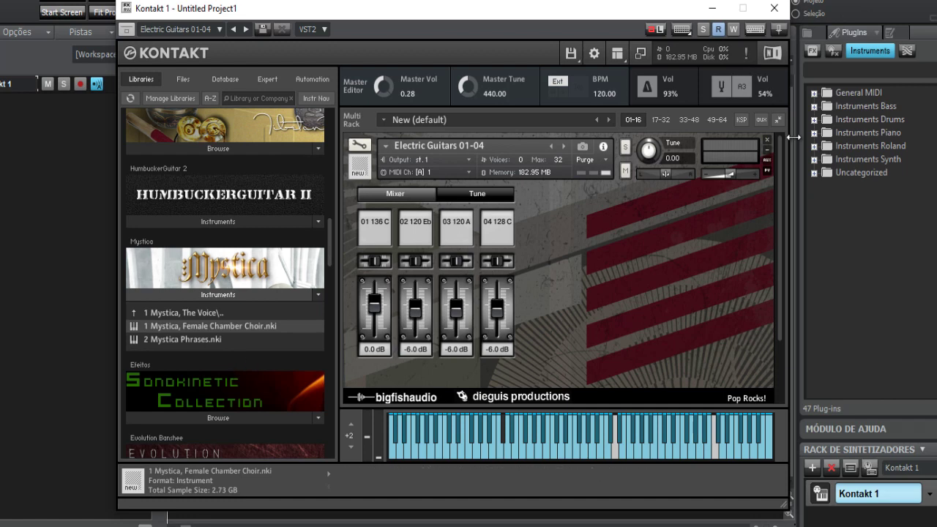
- Remove the Electric Guitars 01-04 instrument from the rack and return to the start of the library list
click(767, 138)
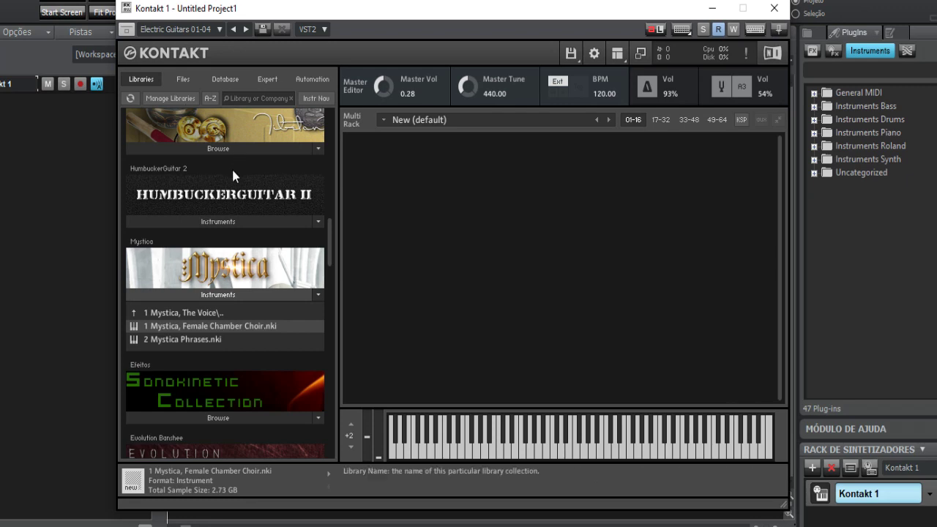
scroll(232, 170, up, 5)
click(196, 250)
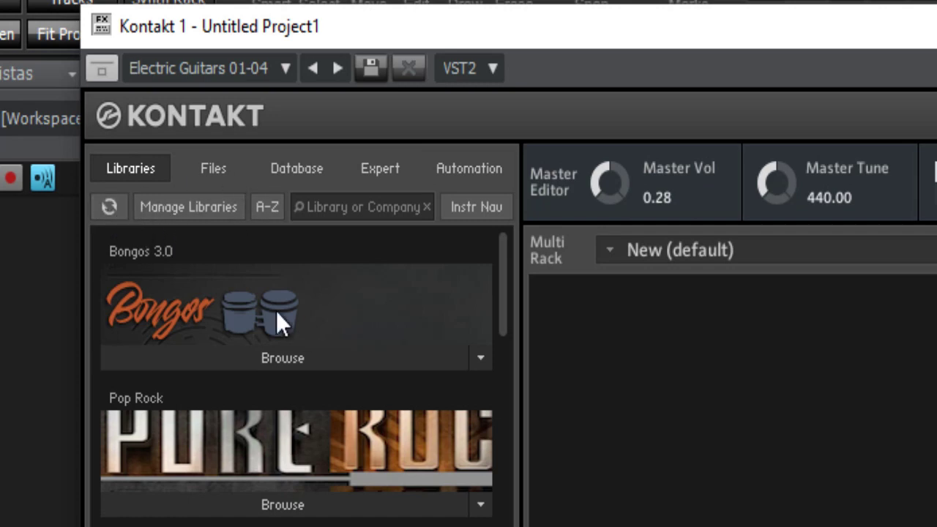
- Review the list of visible libraries in the library management options and view the folder chooser for adding libraries, without adding any
click(203, 213)
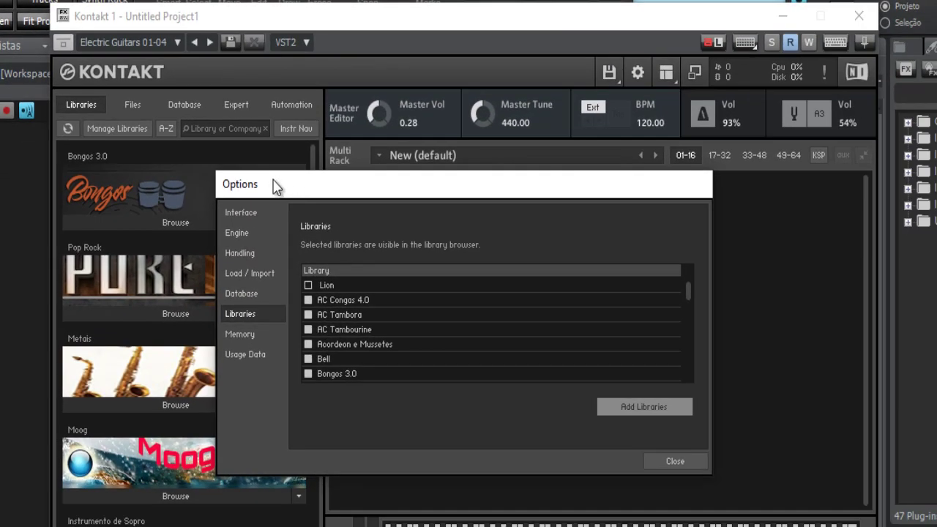
drag(686, 295, 672, 398)
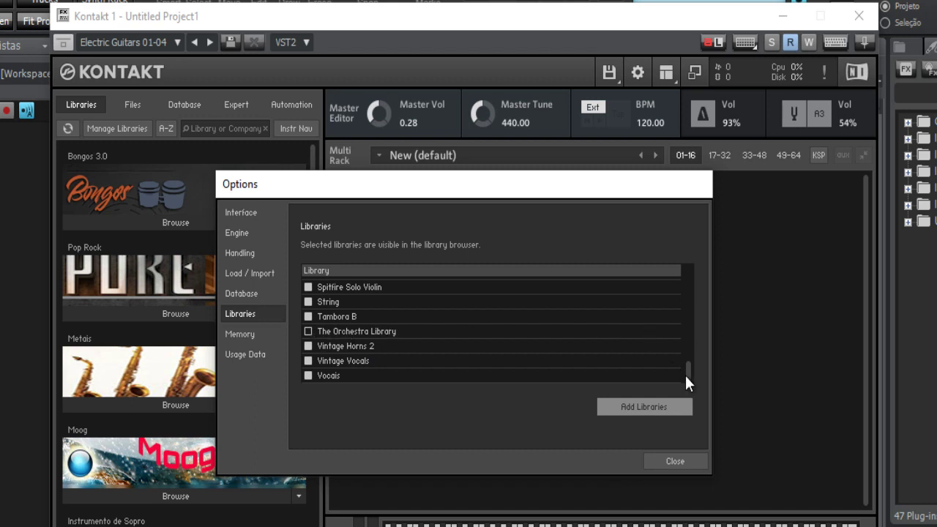
drag(689, 368, 324, 300)
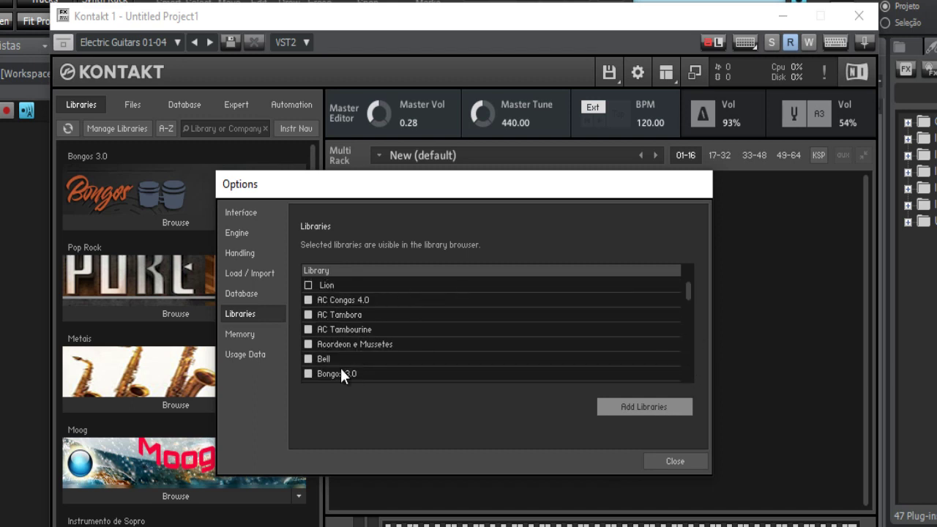
click(656, 412)
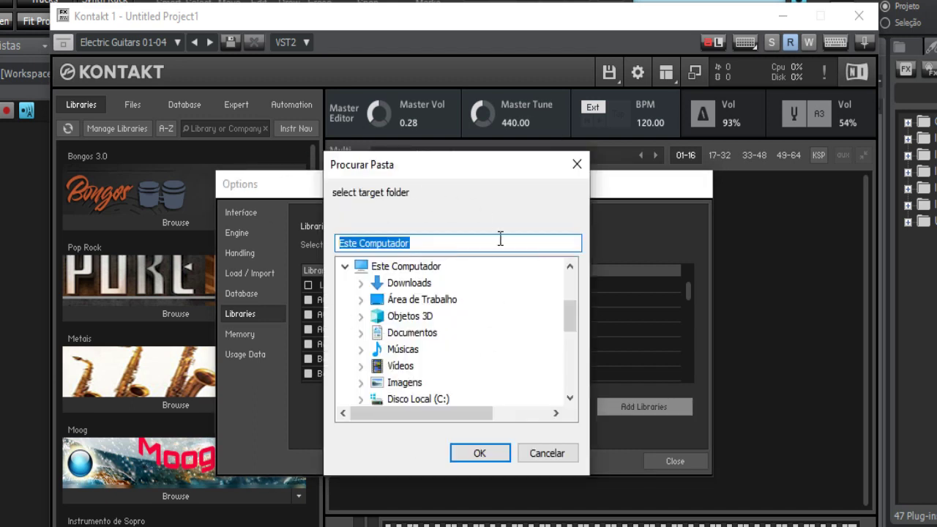
click(548, 455)
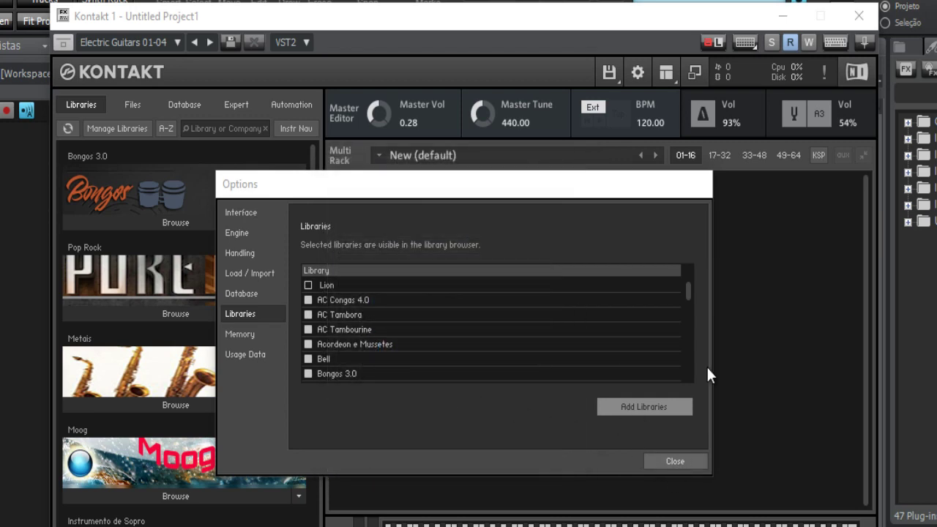
key(Escape)
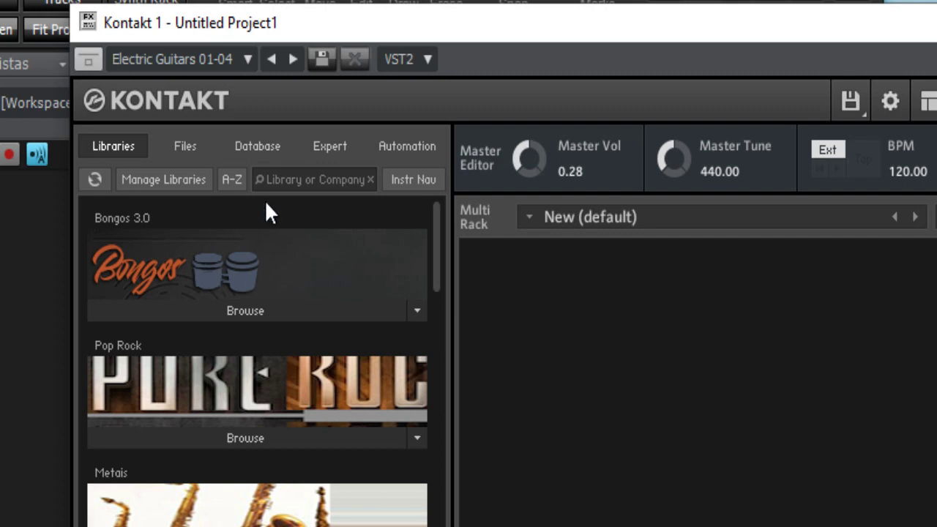
- Sort the library list alphabetically
click(233, 179)
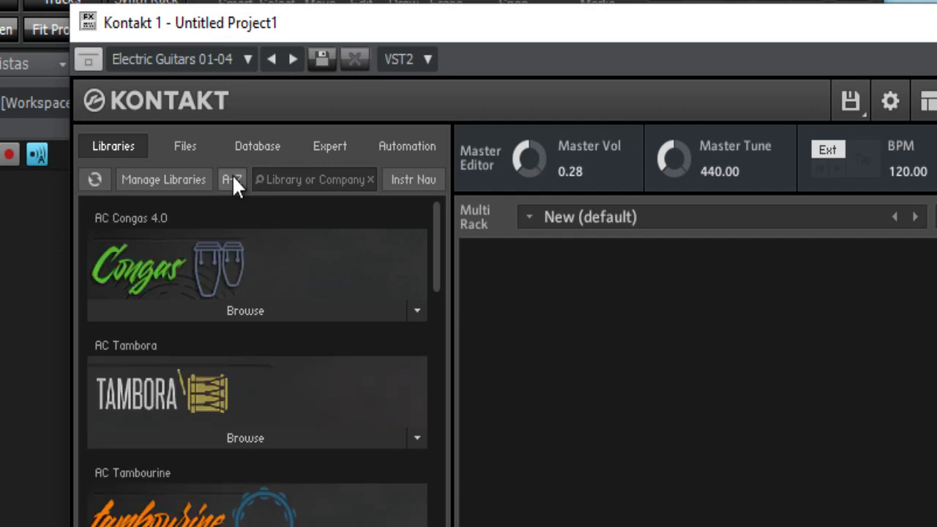
click(233, 178)
click(232, 178)
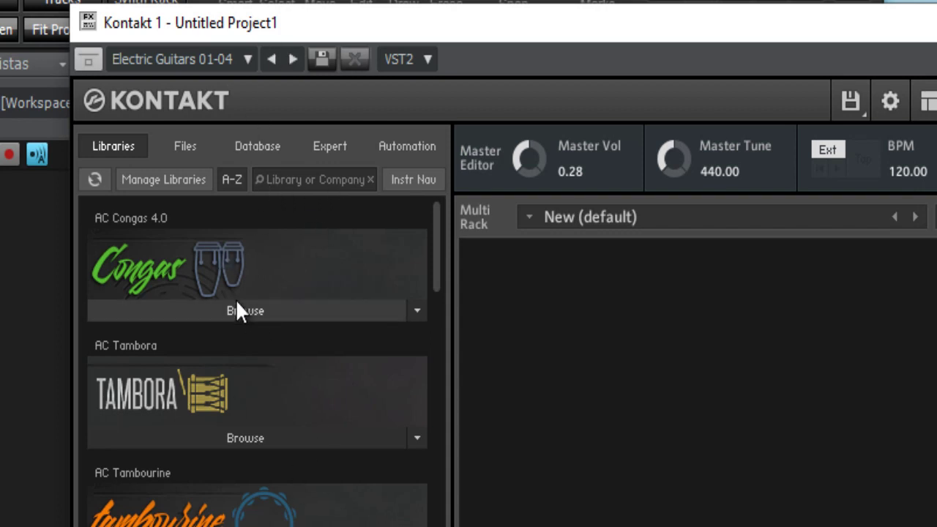
- Search the libraries for "bell" and clear the search to restore the full list
click(330, 180)
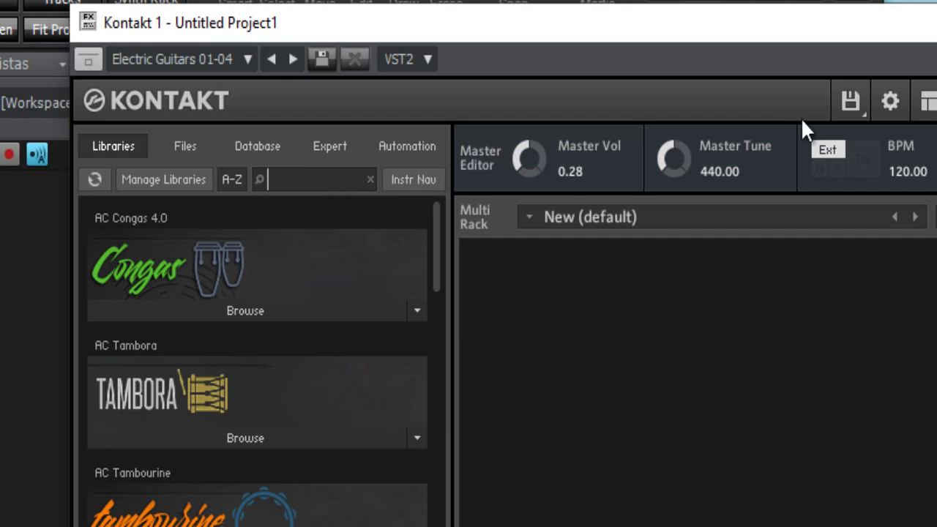
text(bell)
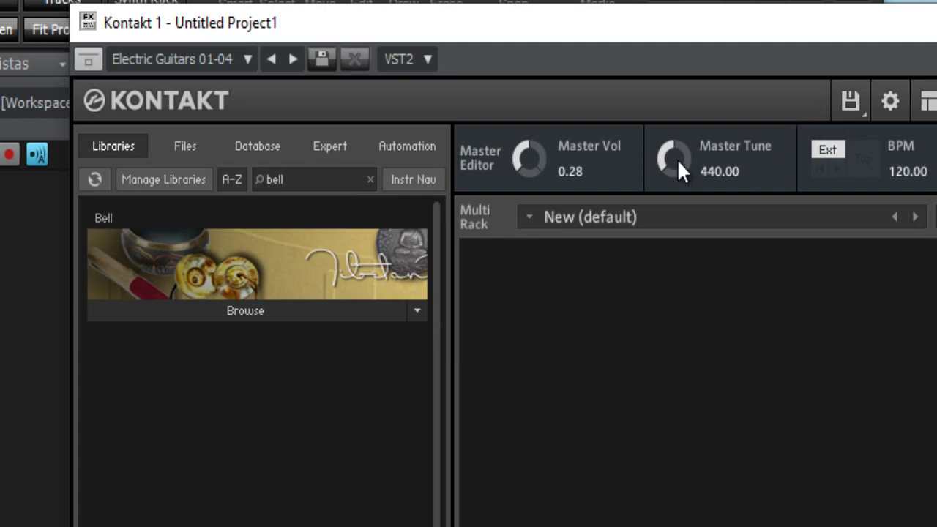
click(369, 178)
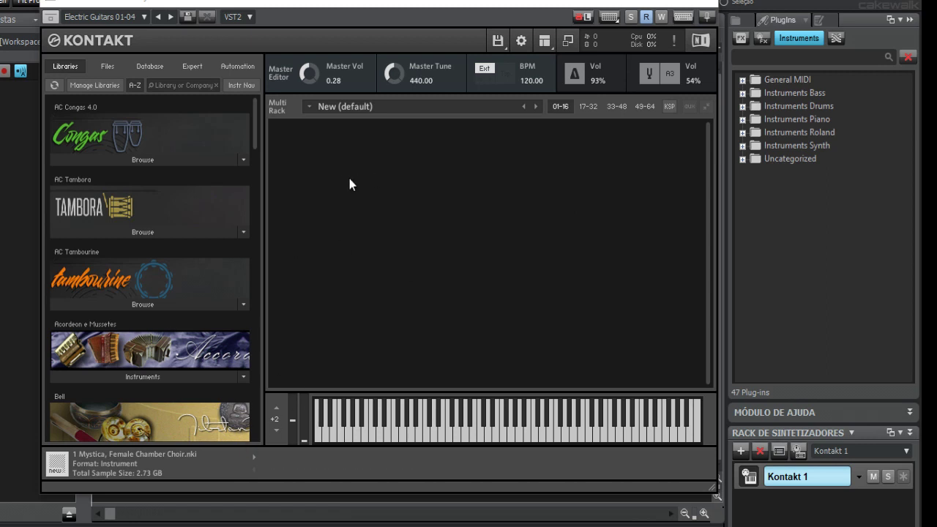
- Show the Instrument Navigator pane to see what it contains, and hide it again
click(242, 85)
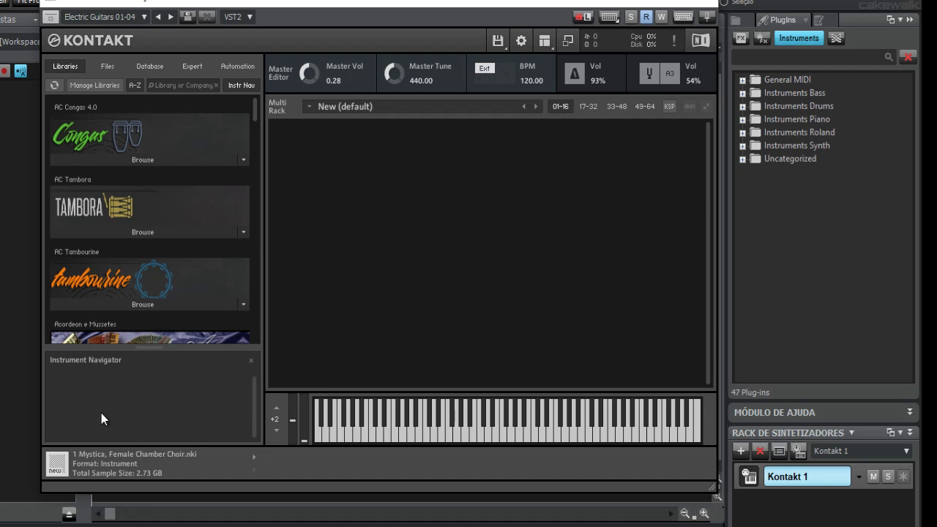
click(247, 85)
click(247, 85)
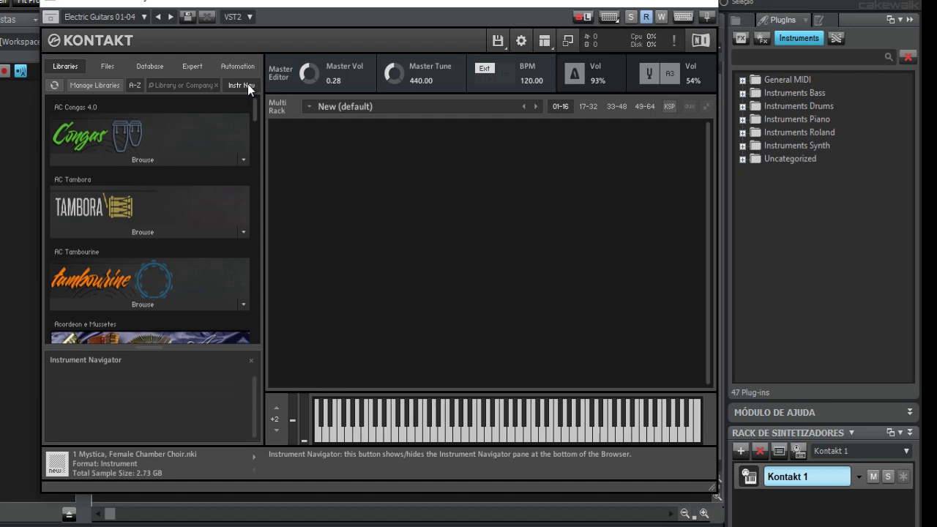
click(247, 85)
click(248, 85)
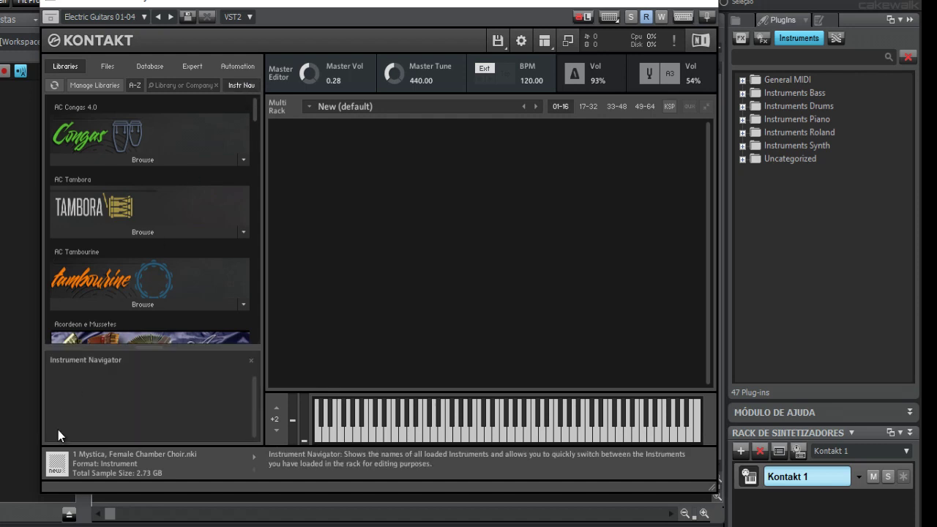
click(253, 86)
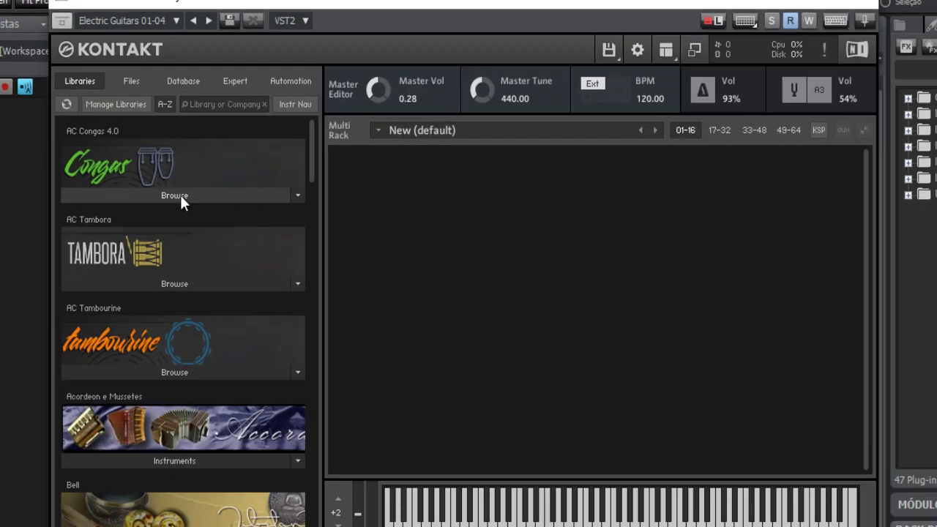
- List the patches of the AC Congas 4.0 library and look through the instruments of the Acordeon e Mussetes library
click(147, 159)
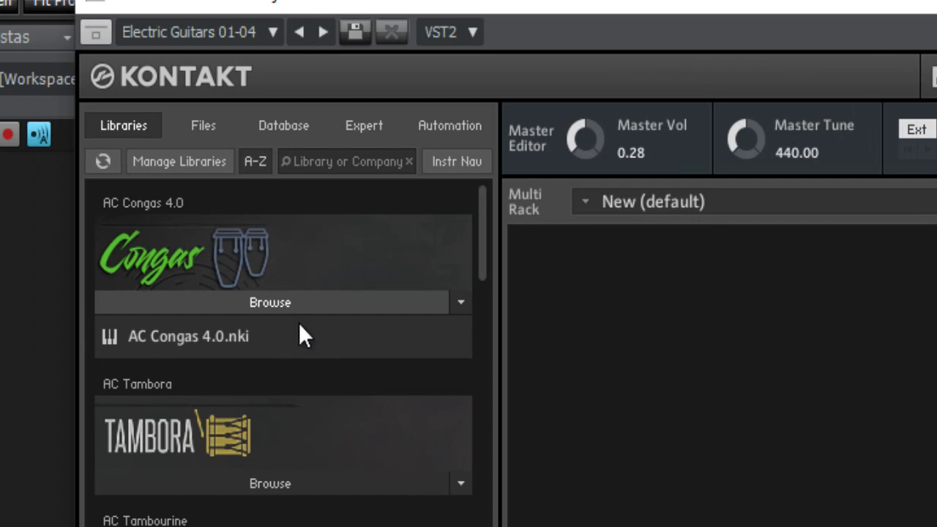
scroll(284, 366, down, 6)
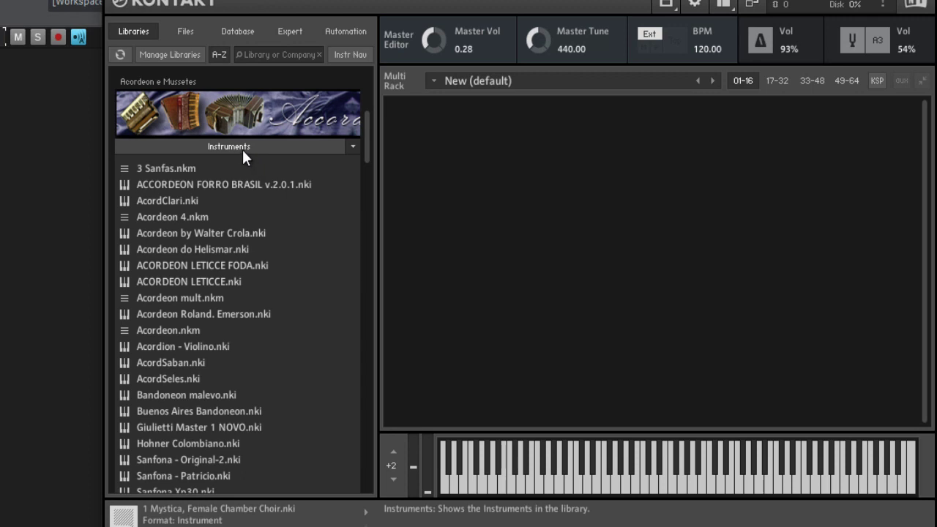
scroll(233, 250, down, 3)
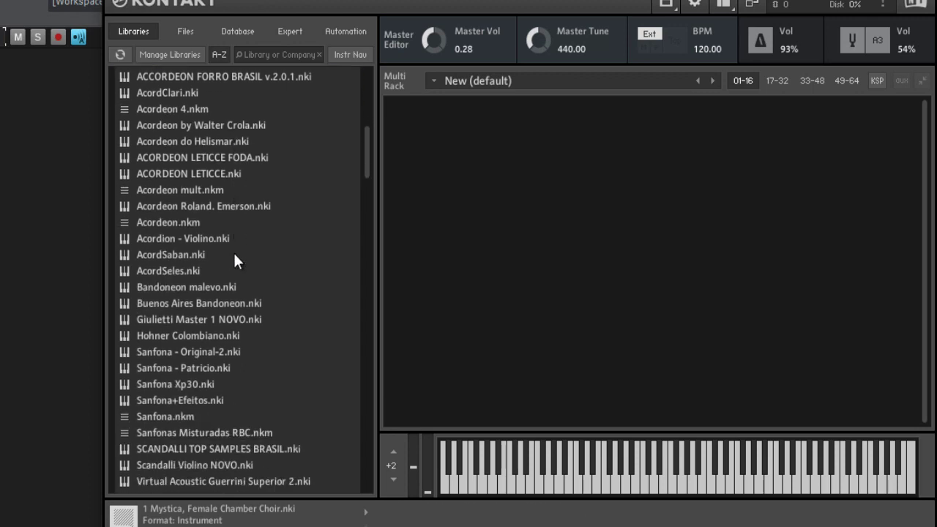
scroll(233, 250, up, 4)
scroll(234, 251, up, 1)
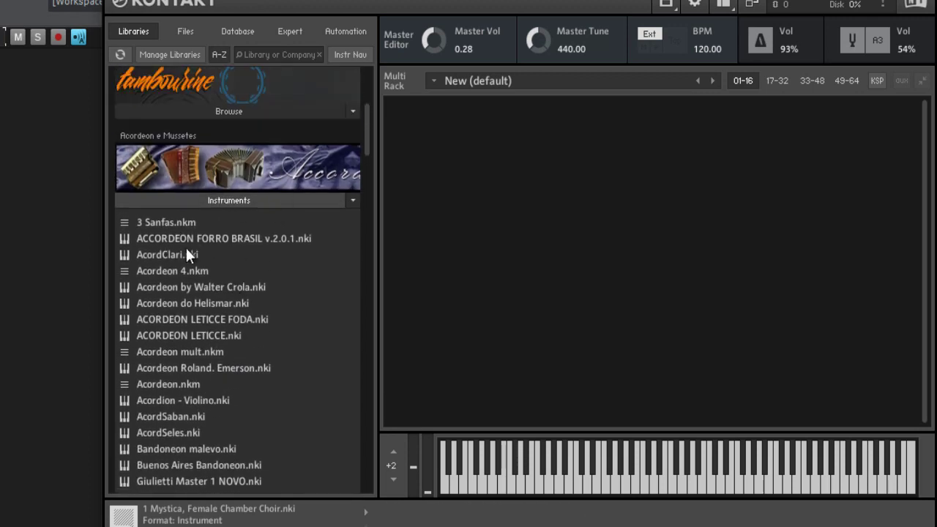
- Collapse the expanded library lists, and view the patches of the AC Tambora and AC Tambourine libraries one after the other
click(242, 197)
scroll(251, 149, up, 10)
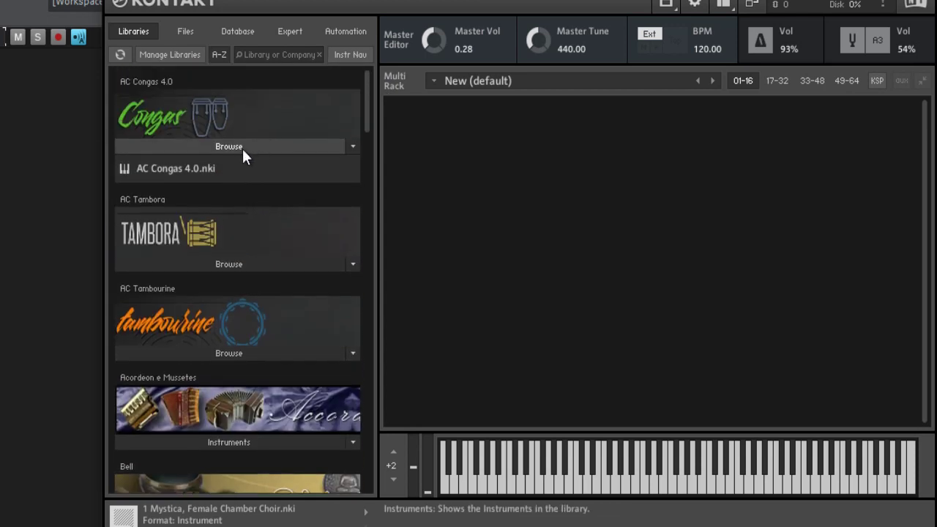
click(242, 147)
click(250, 236)
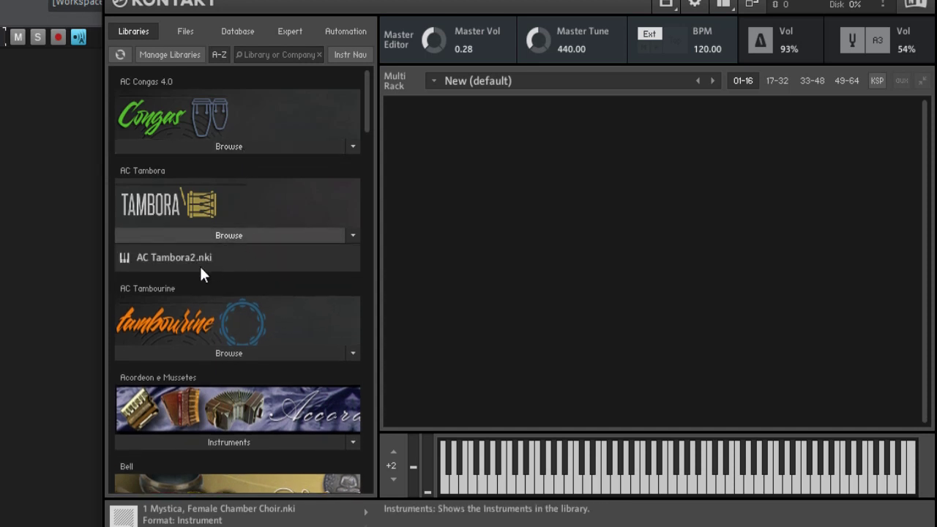
click(238, 233)
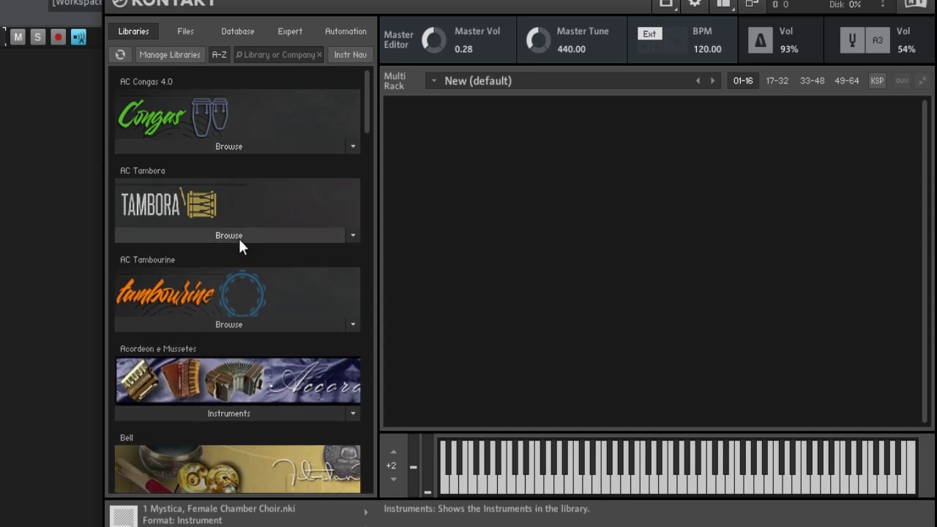
click(236, 323)
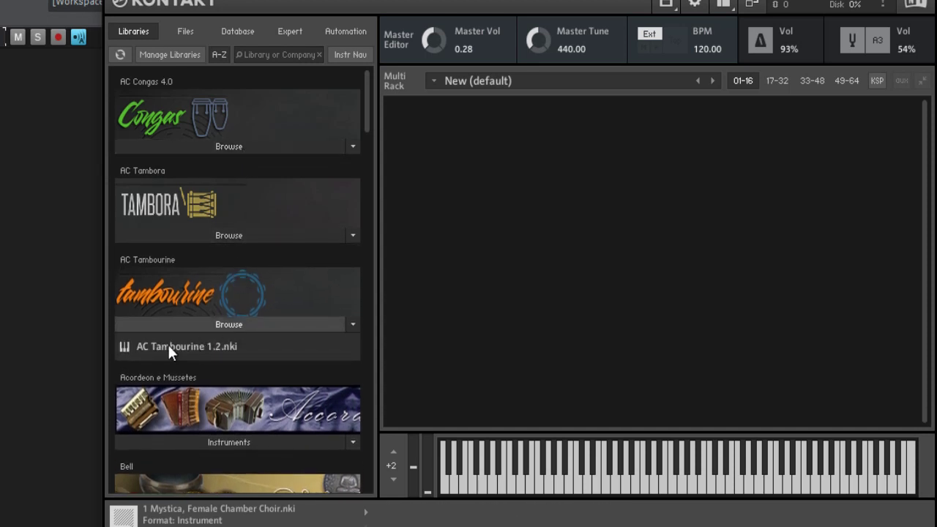
click(236, 323)
- List the instruments of the DIY Philharmonic library, and show and collapse the patch list of AC Tambourine
scroll(306, 348, down, 2)
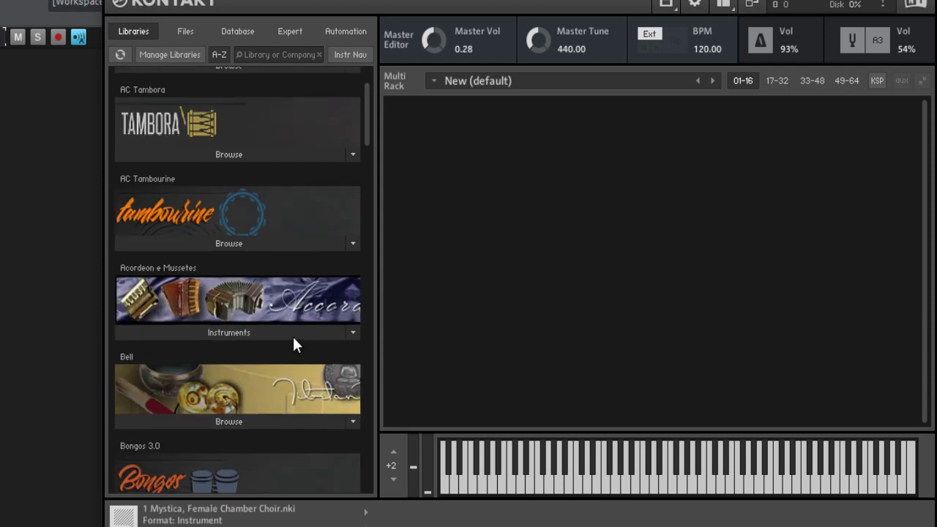
scroll(285, 370, down, 5)
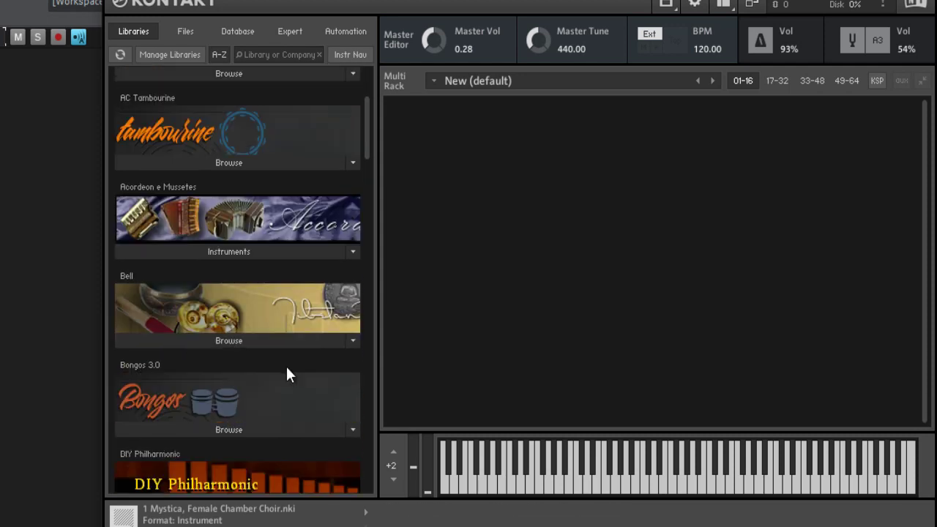
scroll(285, 373, down, 3)
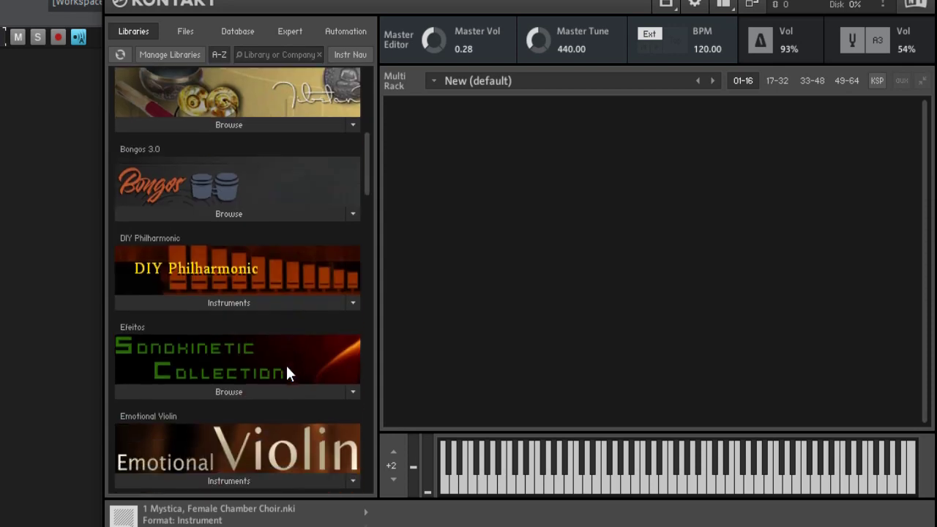
click(228, 303)
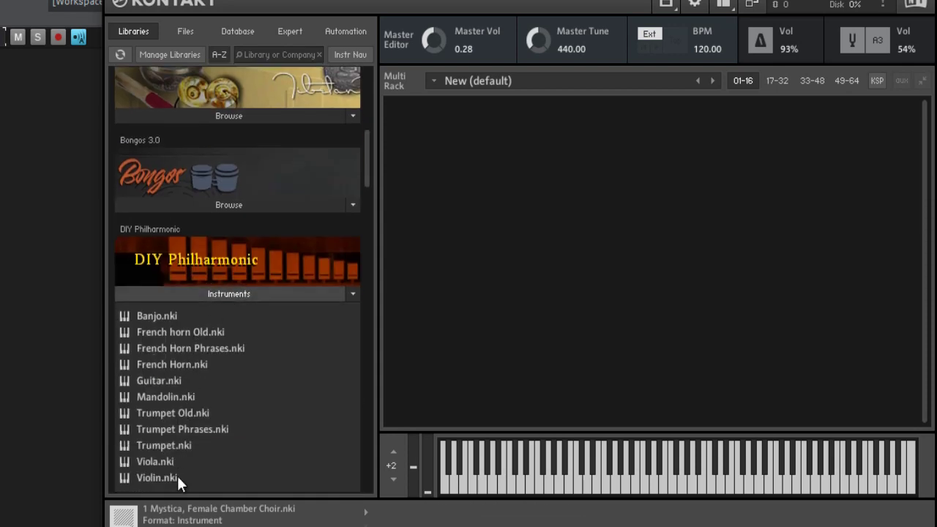
scroll(267, 222, up, 10)
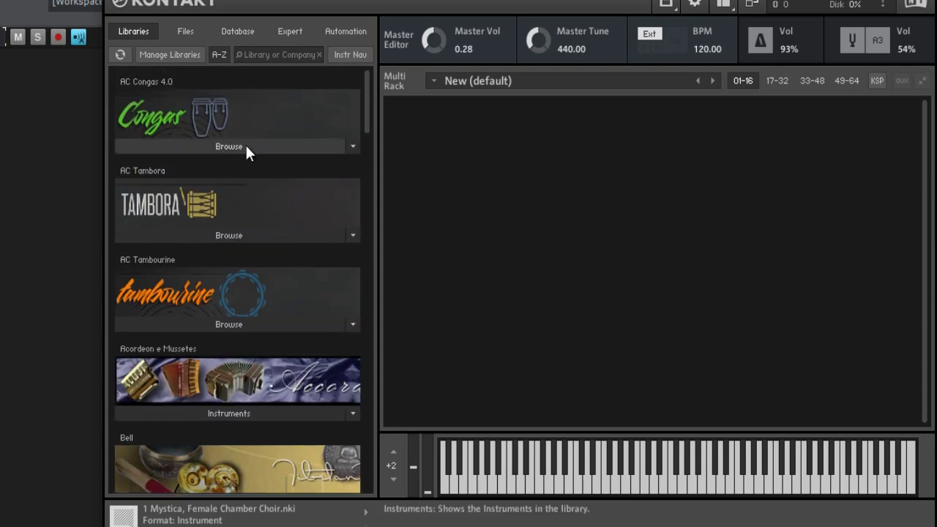
click(223, 323)
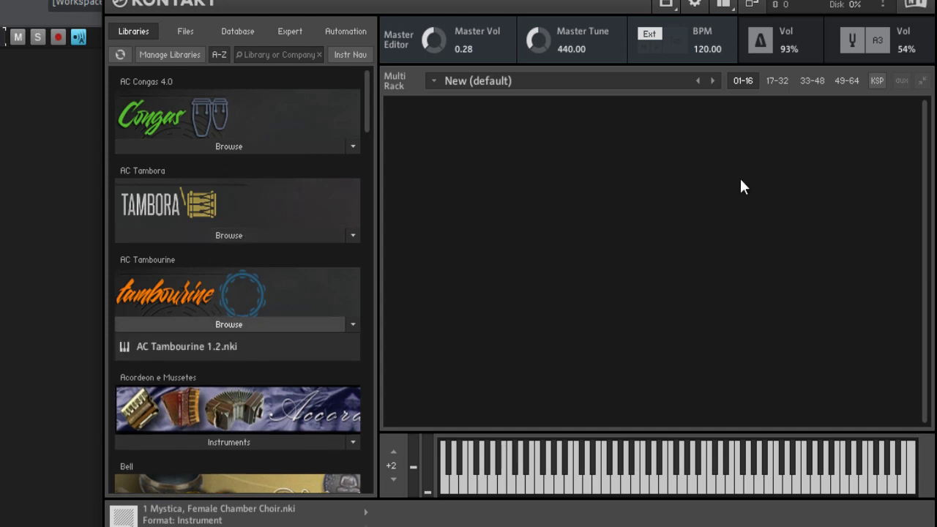
click(236, 324)
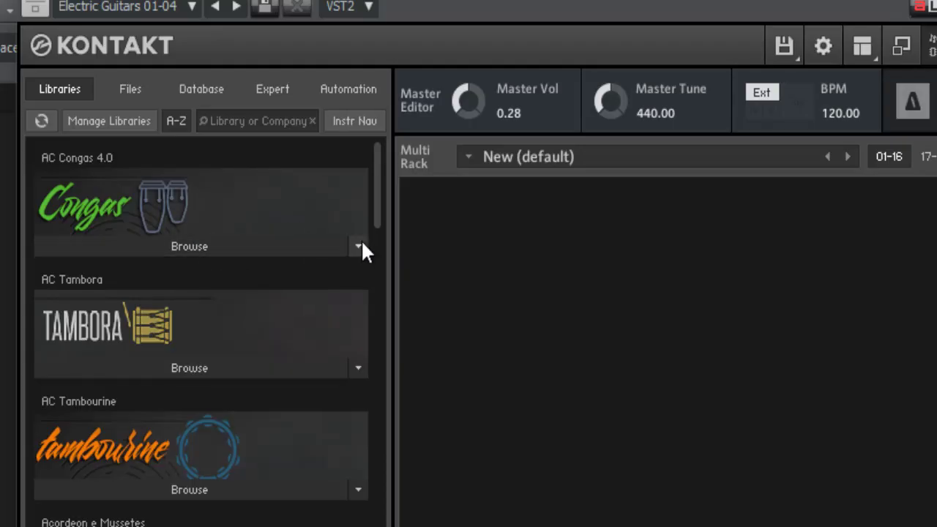
- Check the options available for the AC Congas 4.0 library and open the folder containing the AC Tambora library
click(359, 246)
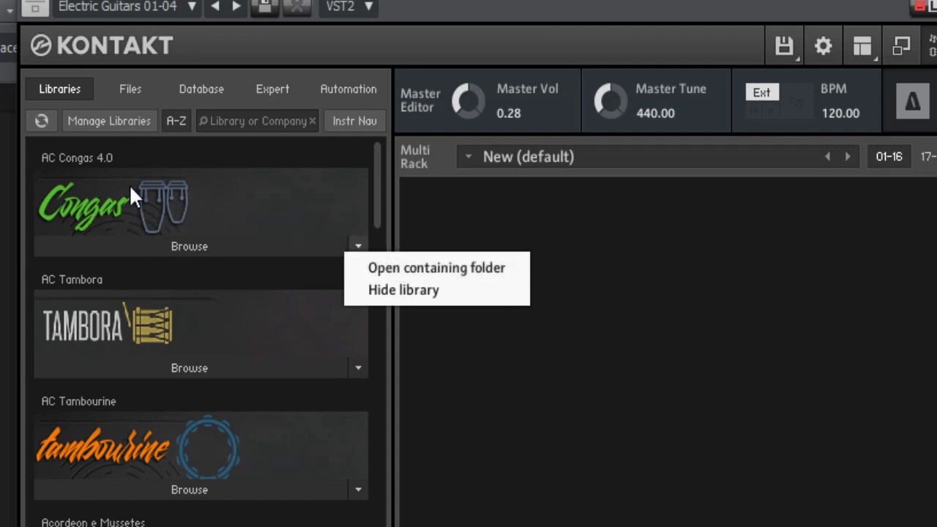
click(358, 367)
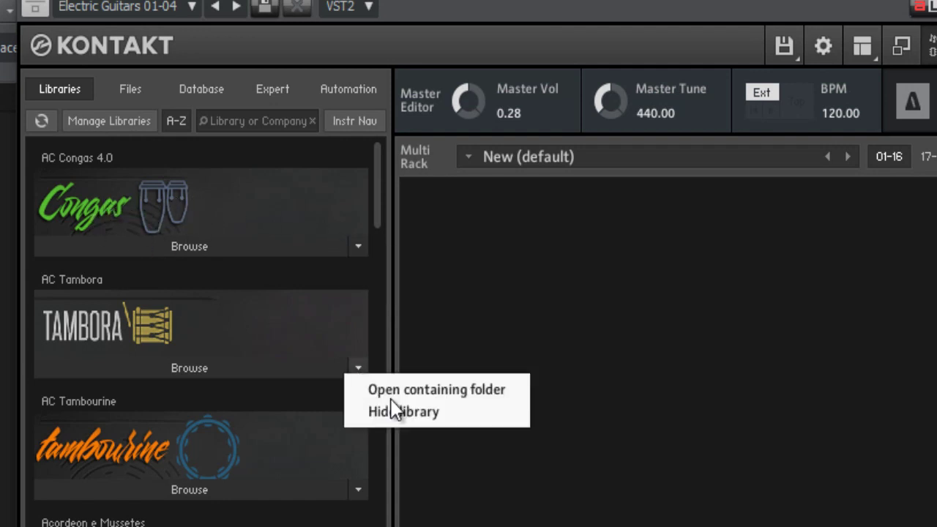
click(424, 388)
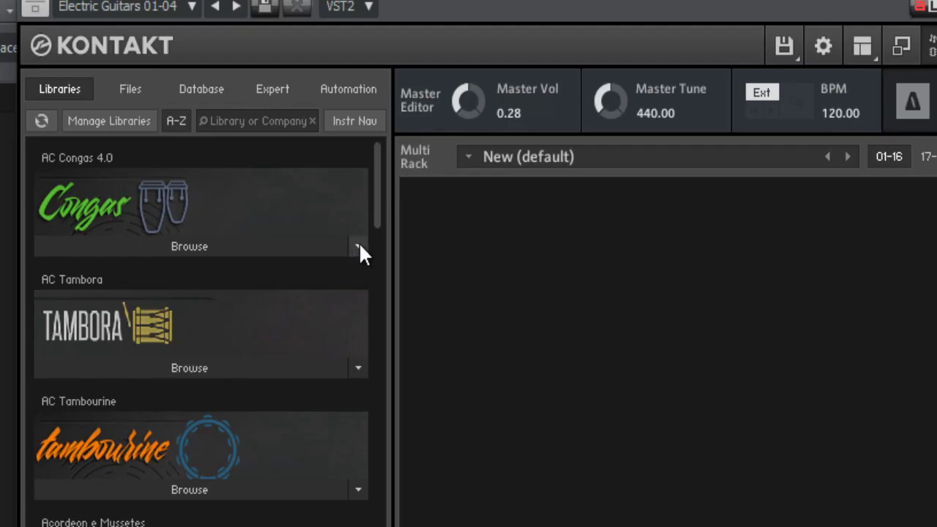
- Hide the AC Congas 4.0 library from the library browser and check the remaining list
click(358, 246)
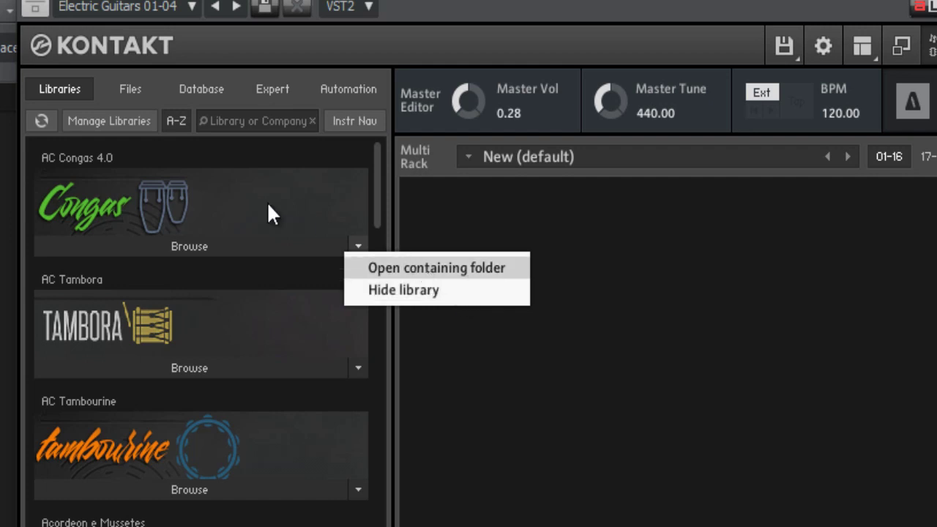
click(396, 292)
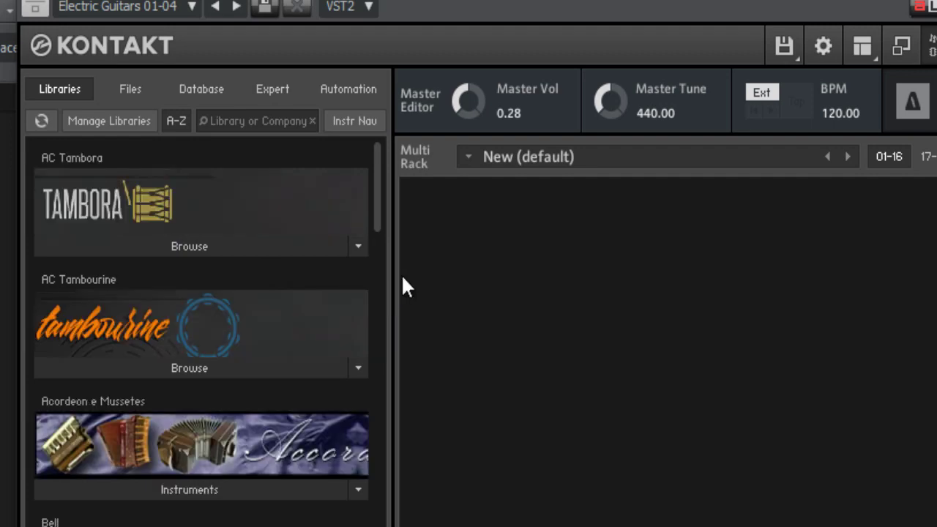
scroll(307, 306, down, 2)
scroll(307, 307, up, 2)
- Make the AC Congas 4.0 library visible again in the library management options
click(112, 121)
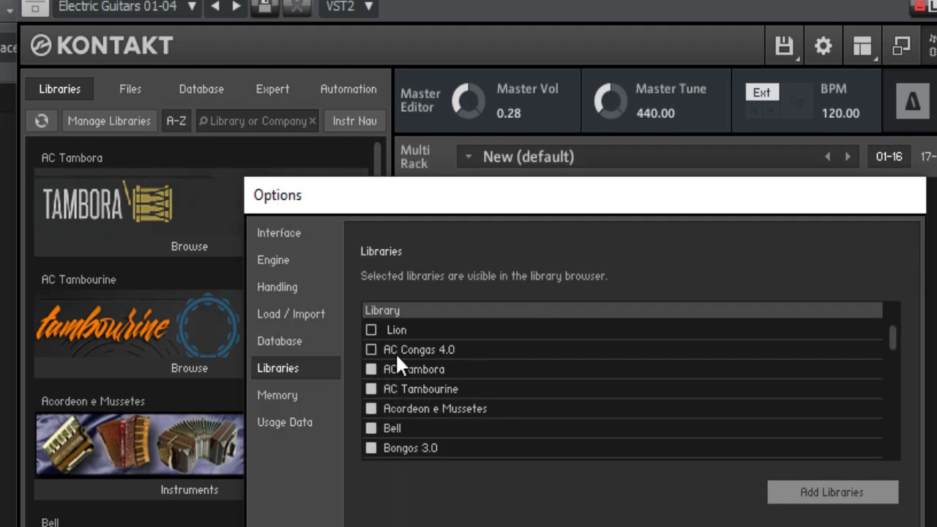
click(371, 349)
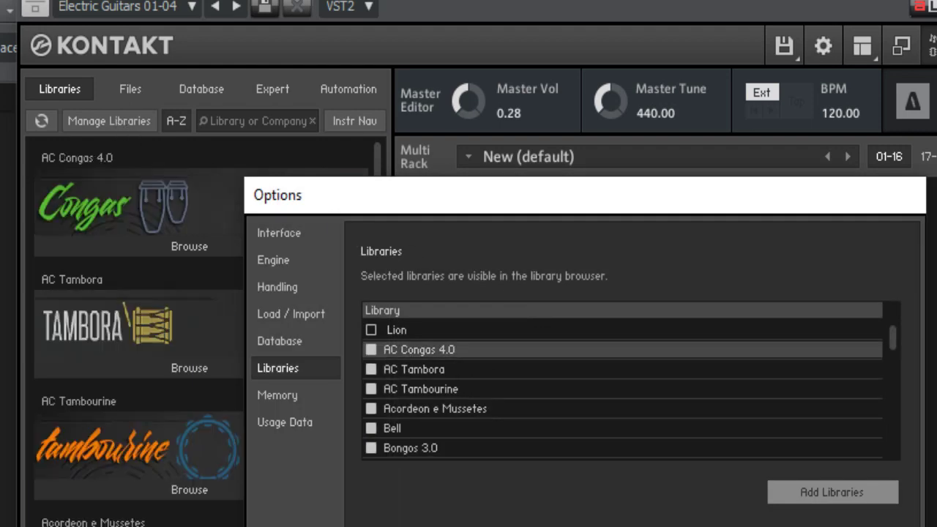
key(Escape)
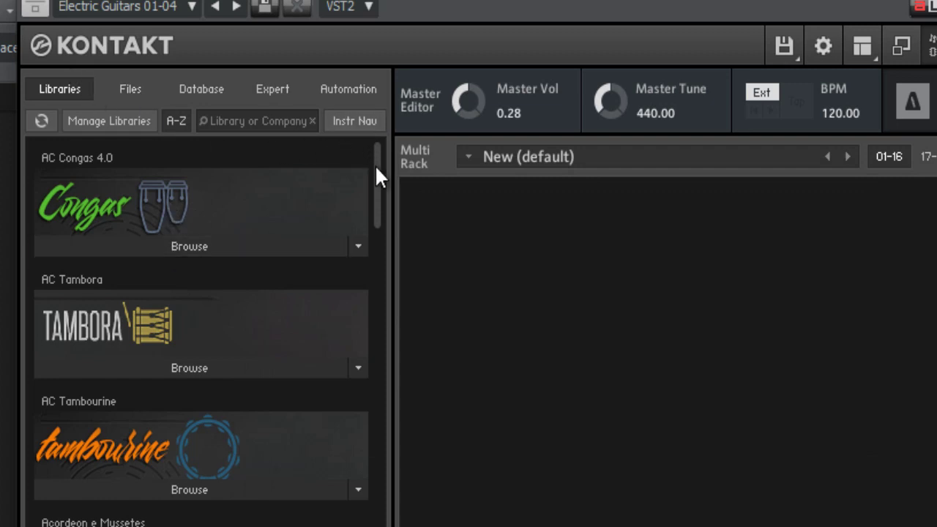
- Hide the AC Congas 4.0 library once more and re-enable its visibility in the library management options
click(363, 248)
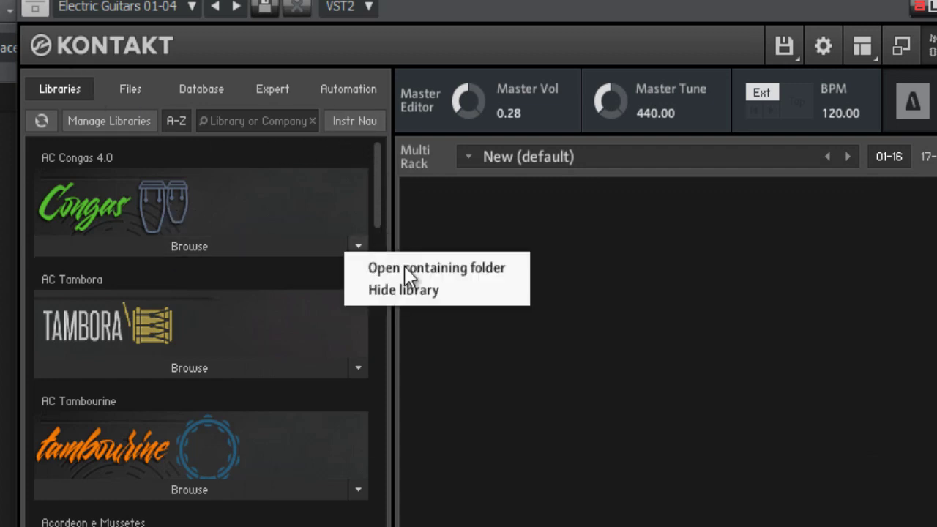
click(429, 291)
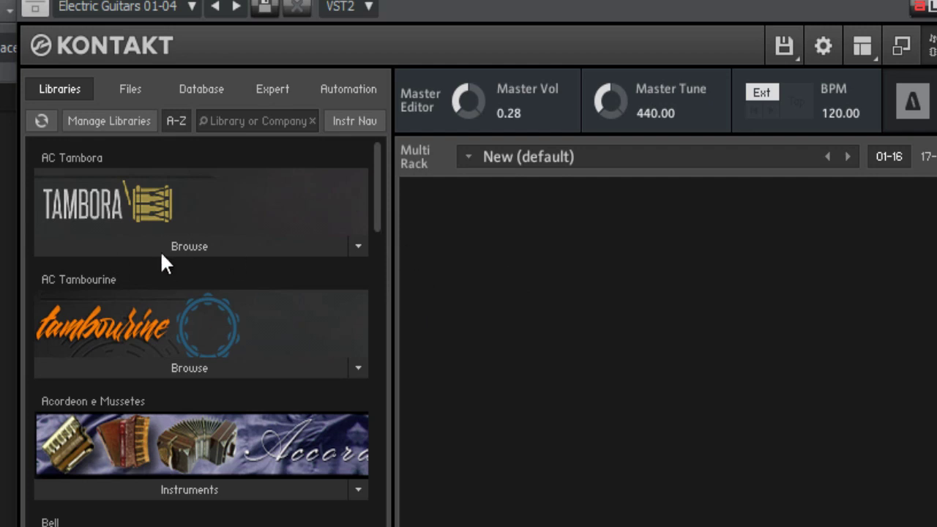
click(109, 120)
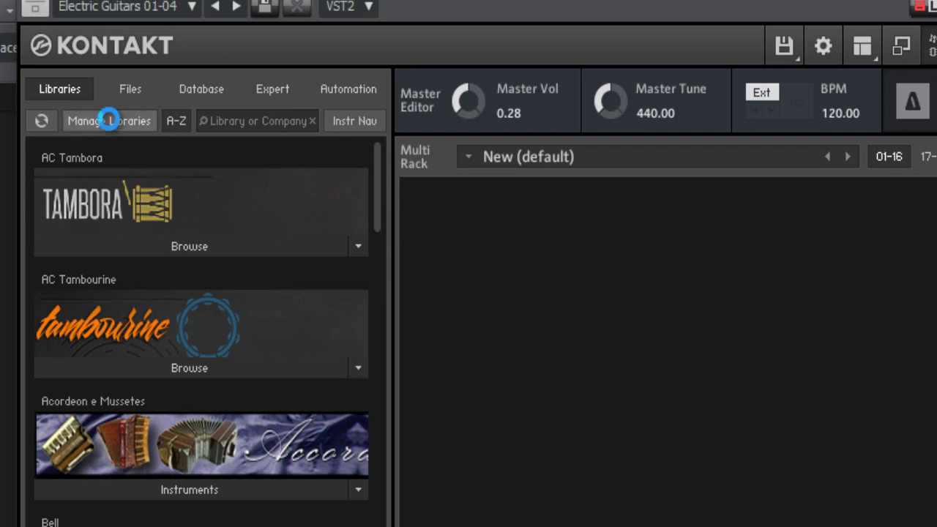
click(371, 350)
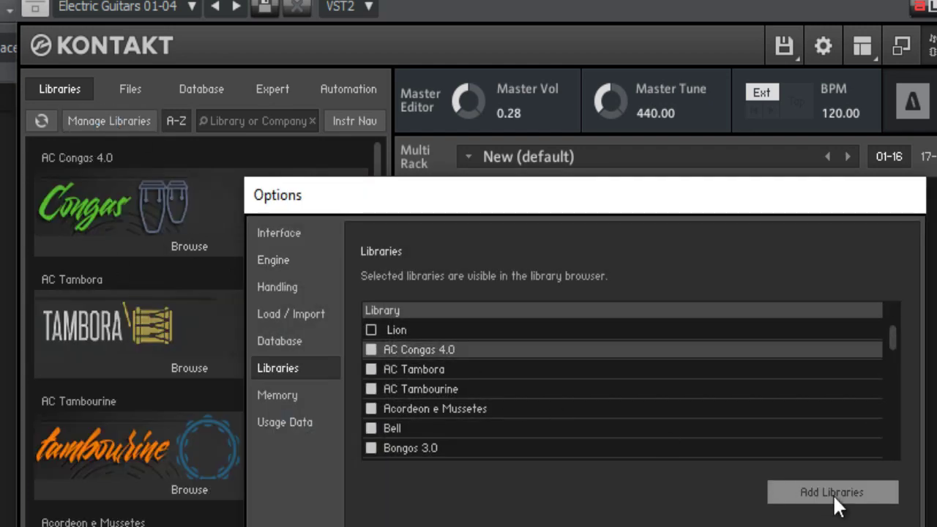
key(Escape)
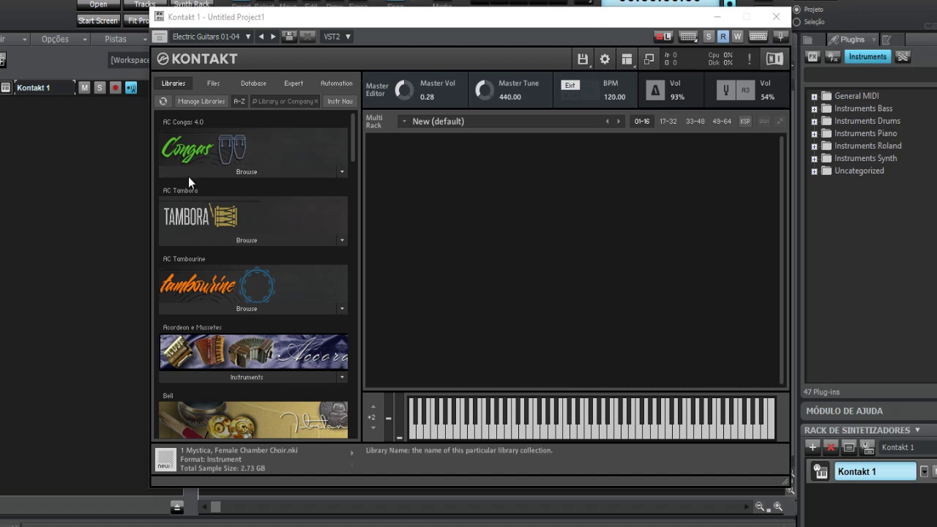
- Switch from browsing libraries to browsing files, and collapse and re-expand the Biblioteca Kontakt folder
click(211, 83)
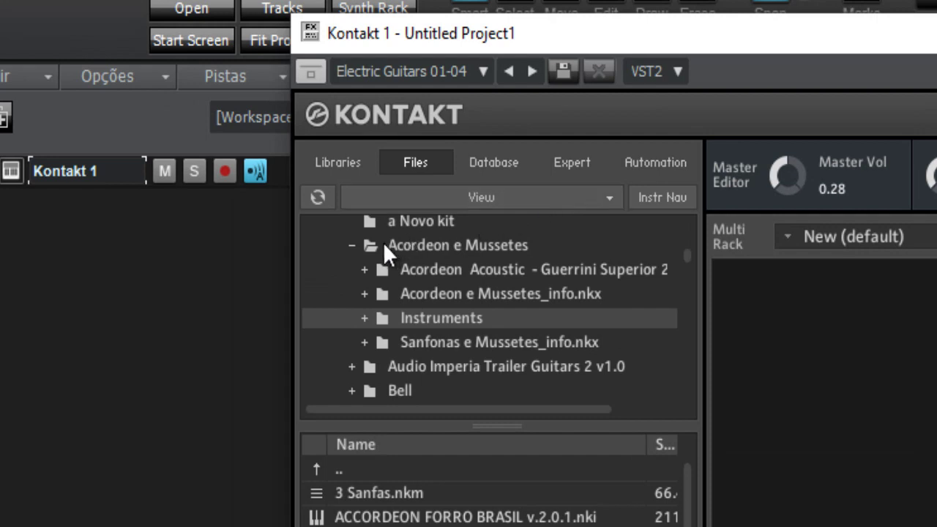
scroll(358, 244, up, 2)
click(341, 244)
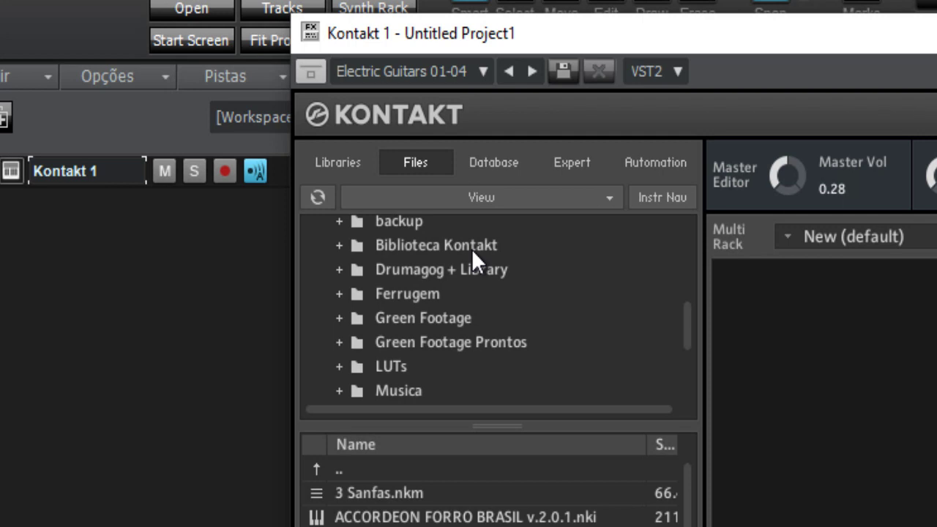
click(340, 245)
- Look through the subfolders of Biblioteca Kontakt, list the contents of Acordeon e Mussetes and collapse that folder
scroll(542, 282, down, 2)
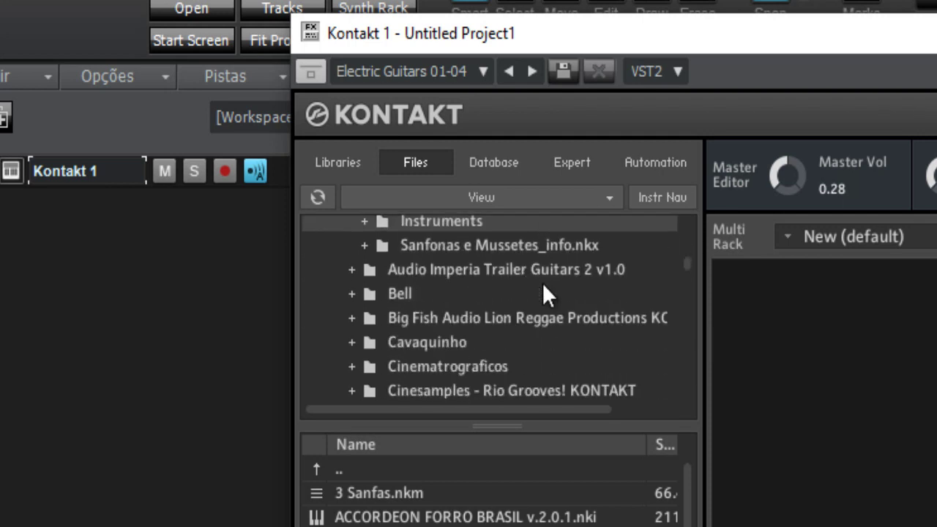
scroll(542, 282, down, 12)
scroll(545, 289, up, 15)
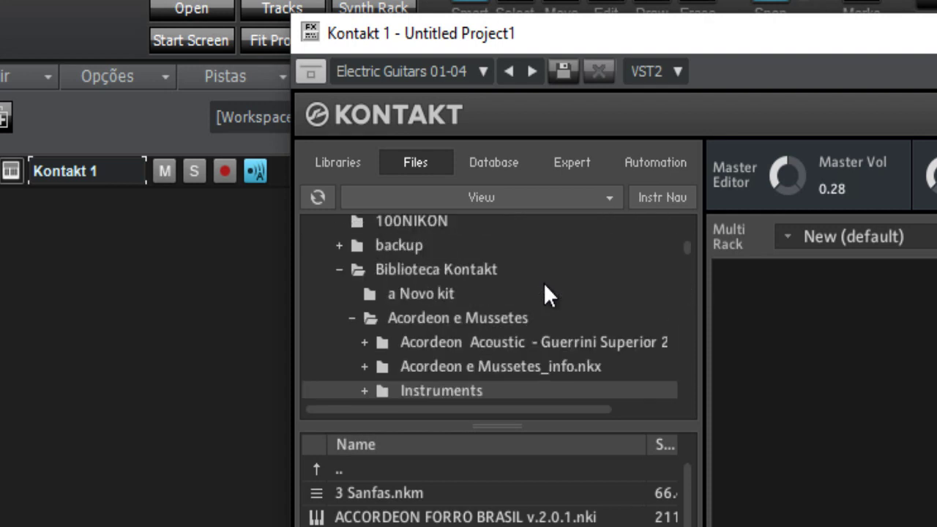
scroll(545, 289, up, 2)
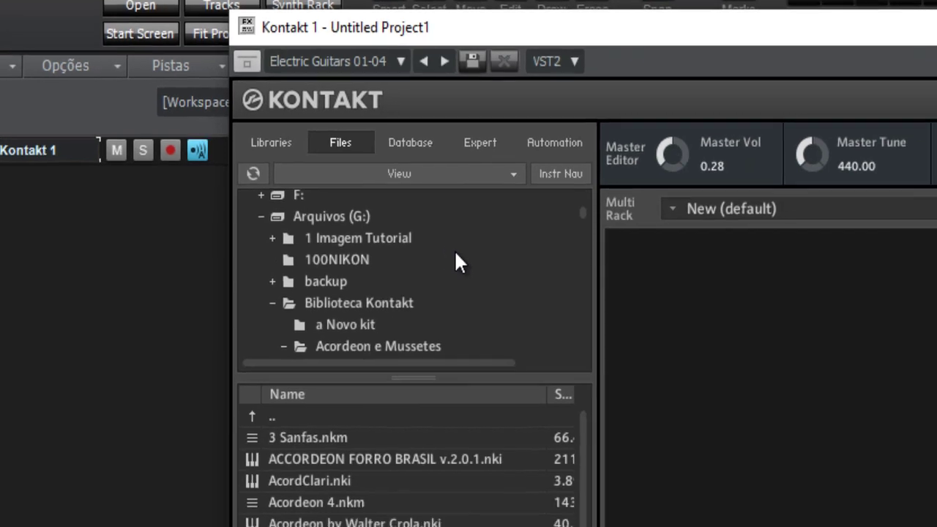
scroll(177, 181, down, 2)
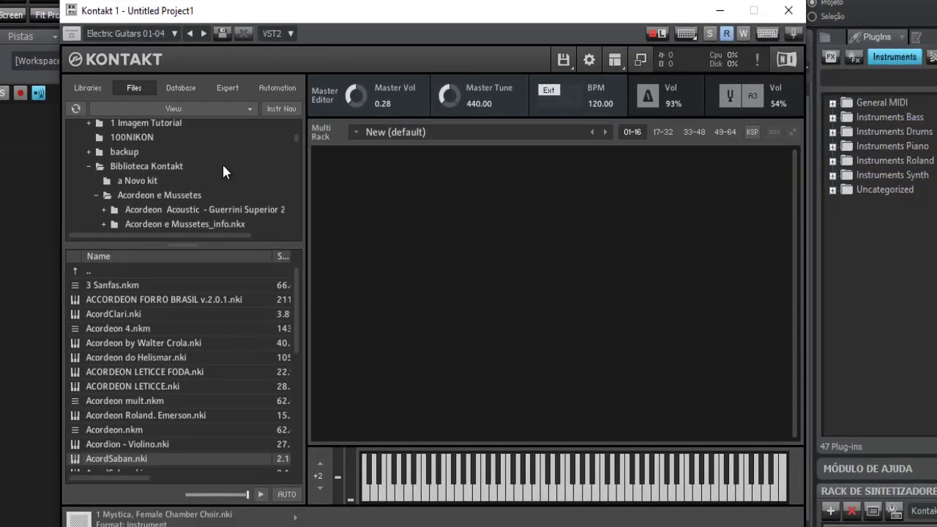
click(155, 195)
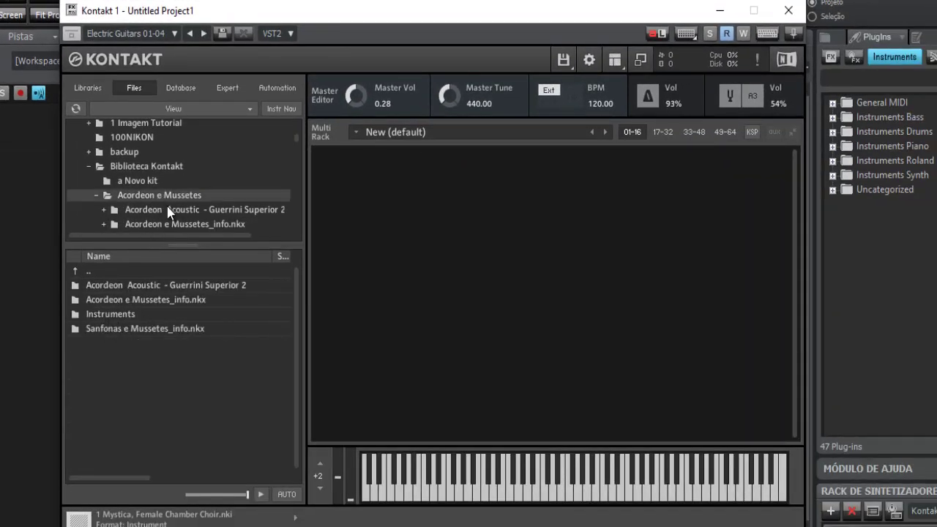
click(96, 195)
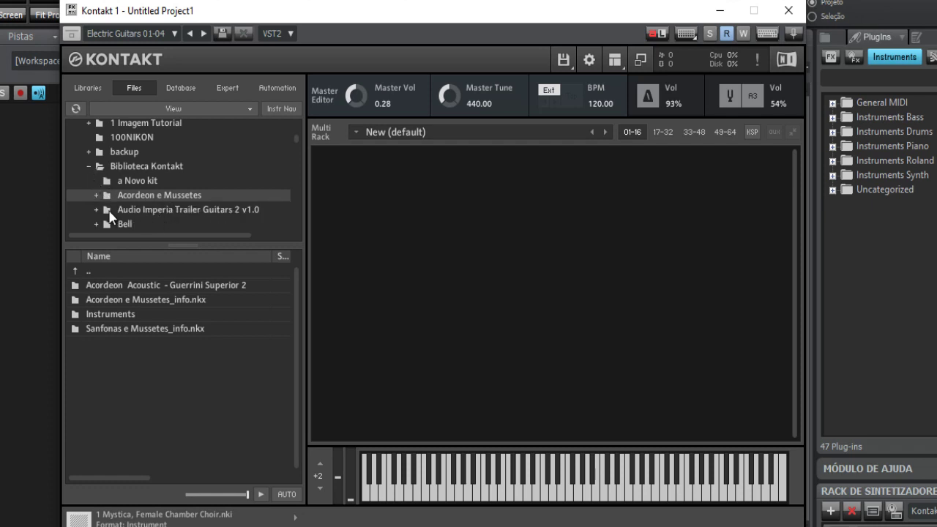
- Load TG2 - Multisampled Dry Guitar.nki into the rack from the 01 Multisampled Dry Guitar instruments folder of Audio Imperia Trailer Guitars 2 v1.0
click(134, 208)
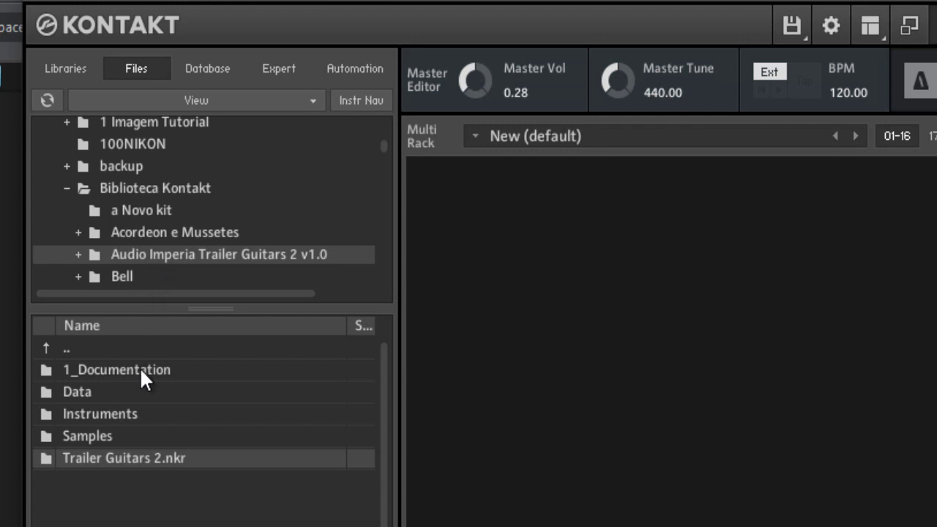
double_click(119, 414)
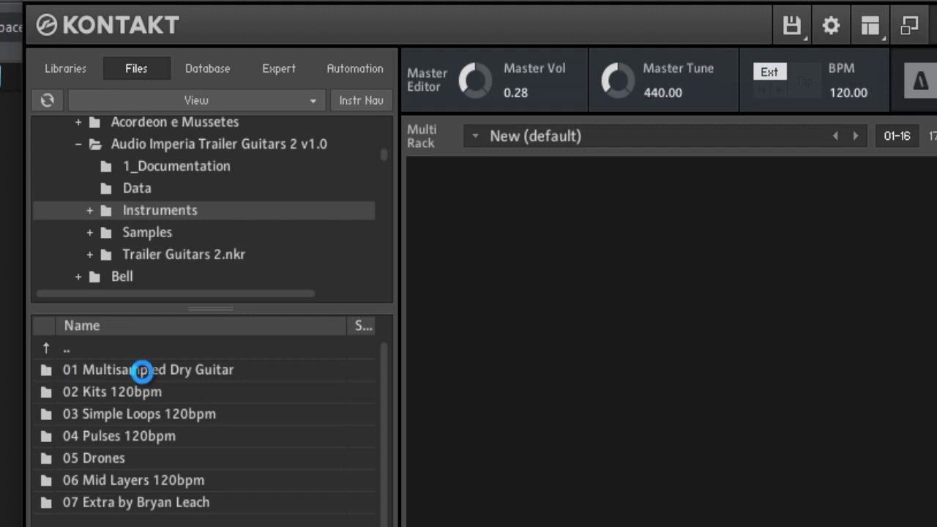
double_click(142, 371)
drag(142, 371, 649, 278)
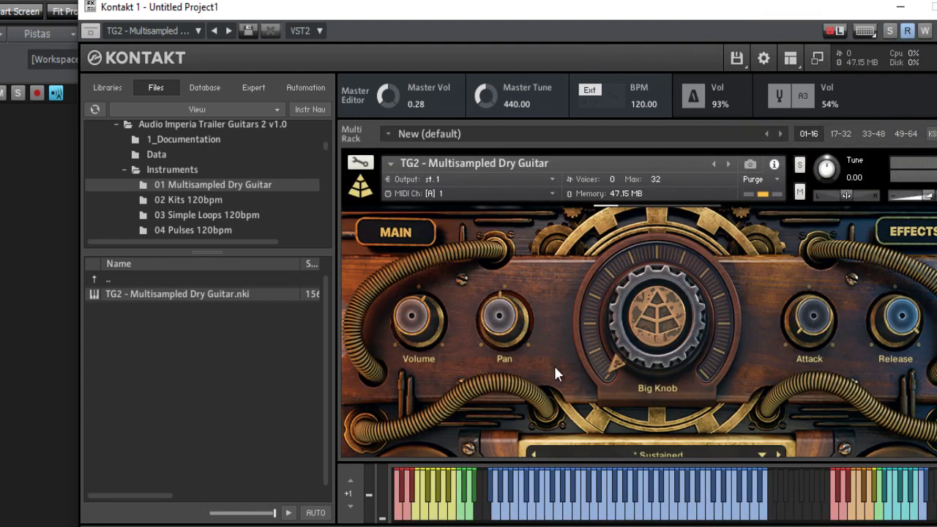
- Audition the Multisampled Dry Guitar with notes from several zones of the on-screen keyboard and remove the instrument from the rack
click(561, 507)
click(592, 510)
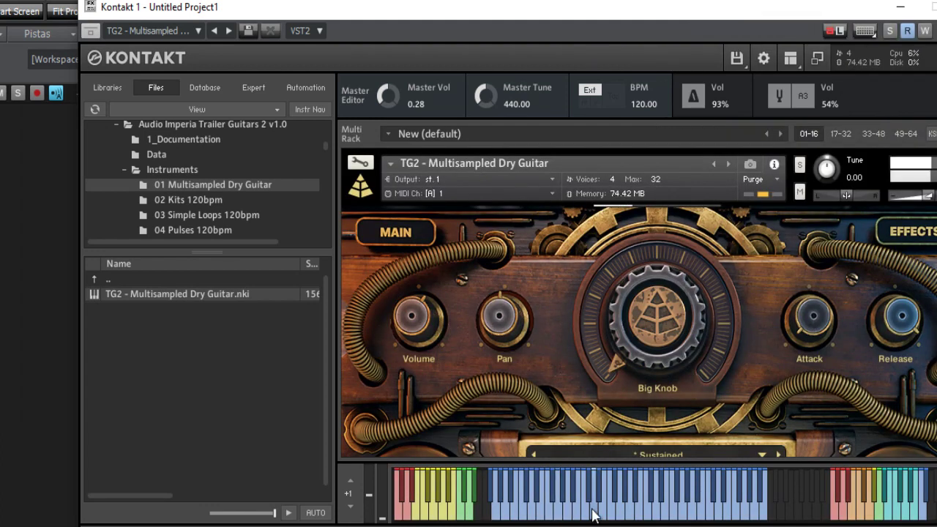
click(679, 512)
click(448, 514)
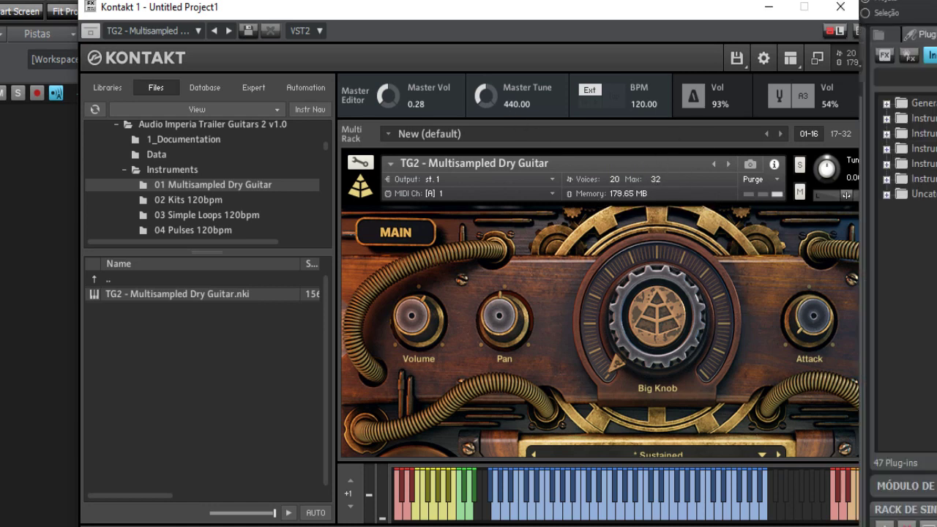
key(Delete)
- Collapse the Audio Imperia Trailer Guitars 2 v1.0 folder and list the contents of the Bell and a Novo kit folders
scroll(262, 183, up, 2)
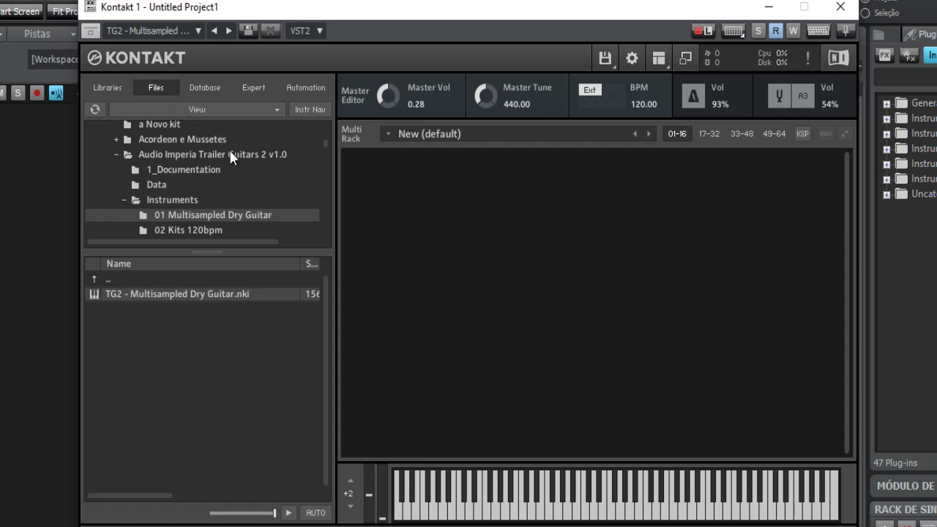
click(117, 155)
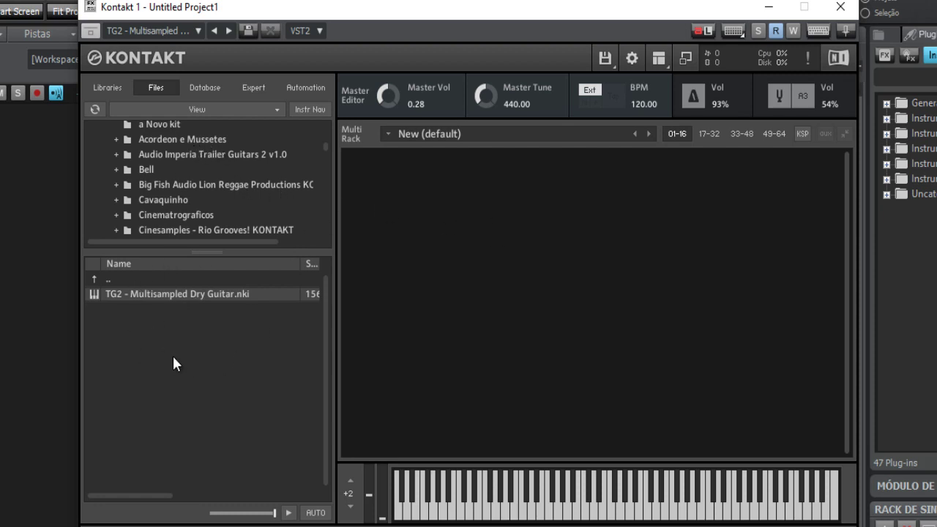
click(150, 171)
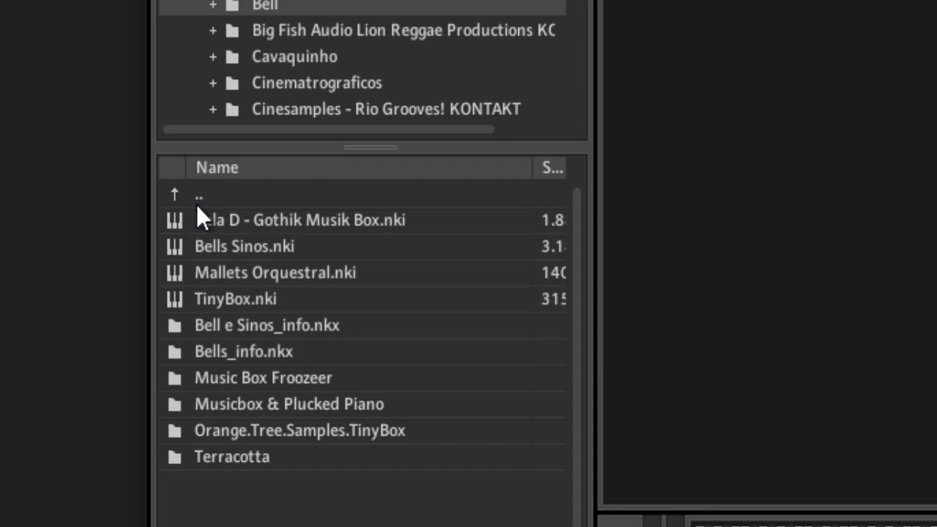
double_click(197, 205)
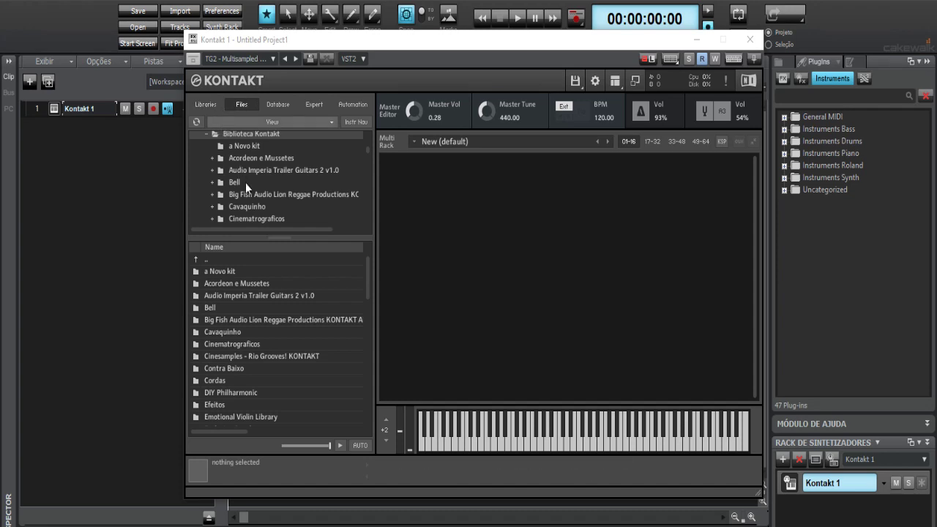
double_click(218, 271)
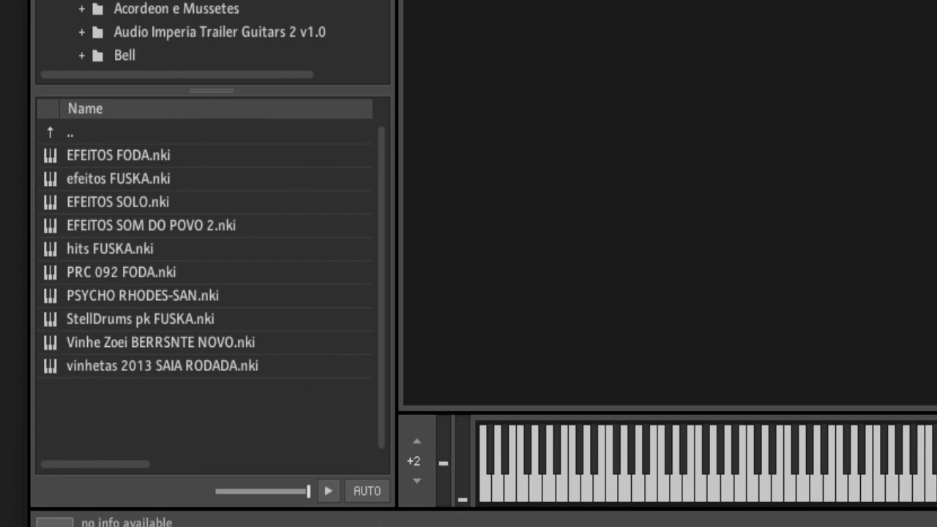
- Load the multi Acordeon 4.nkm from the Acordeon e Mussetes library into the rack, replacing the current multi
click(198, 2)
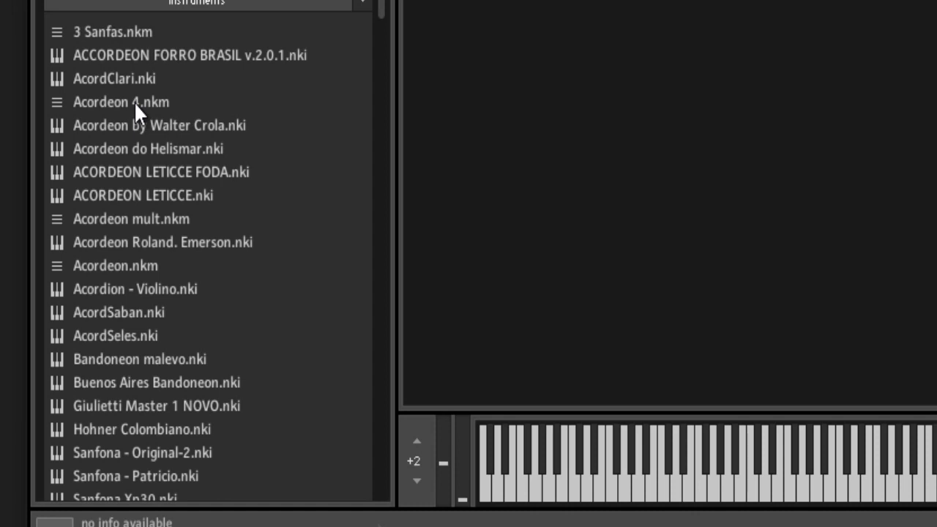
drag(131, 101, 567, 61)
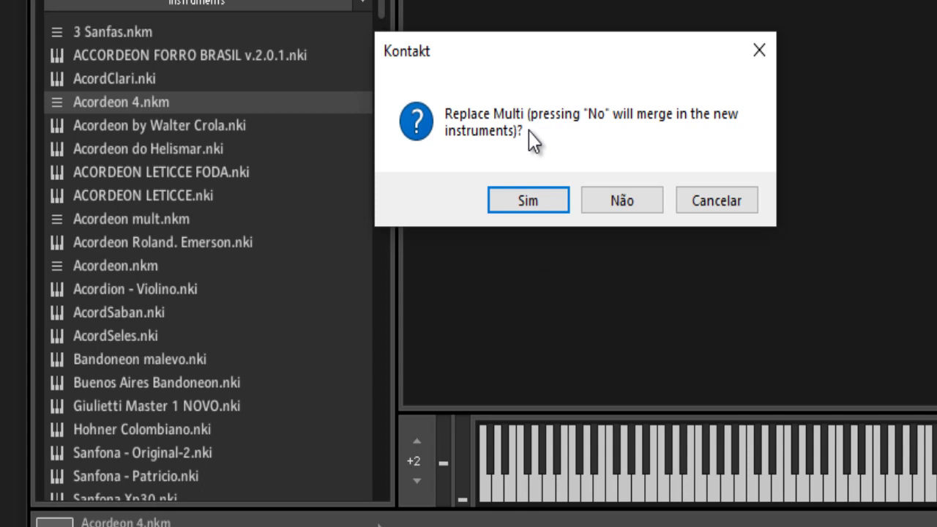
click(546, 201)
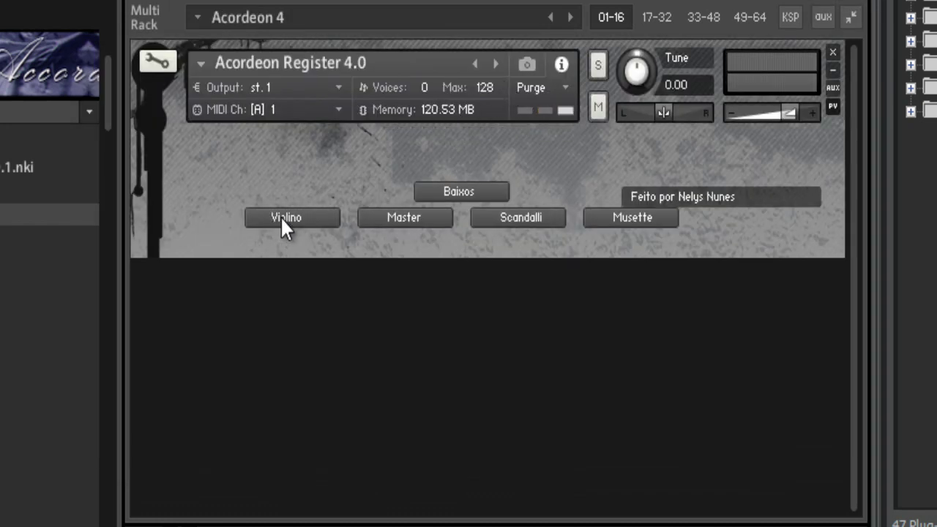
- Turn on the Scandalli, Musette, Master and Violino registers of Acordeon Register 4.0
click(520, 217)
click(625, 219)
click(421, 220)
click(320, 220)
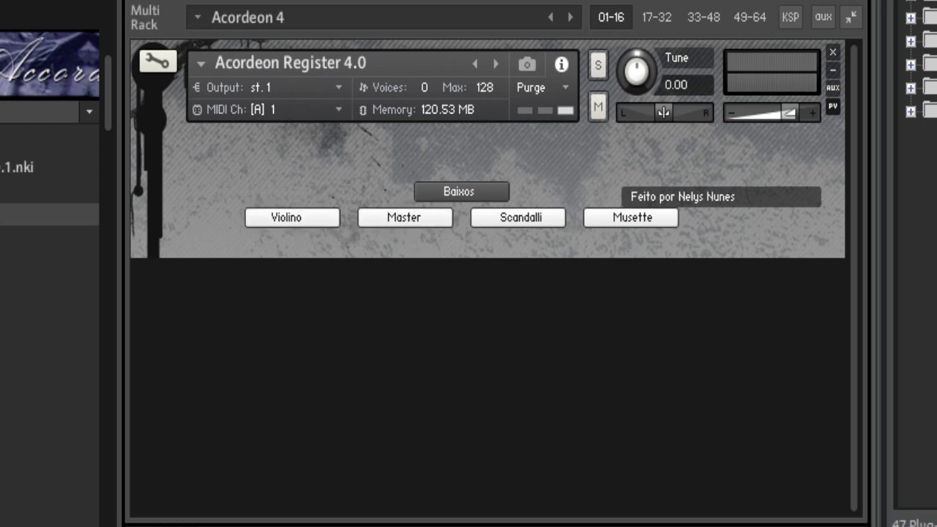
- Try different register combinations on Acordeon Register 4.0, ending with only Scandalli and Musette switched on
click(287, 218)
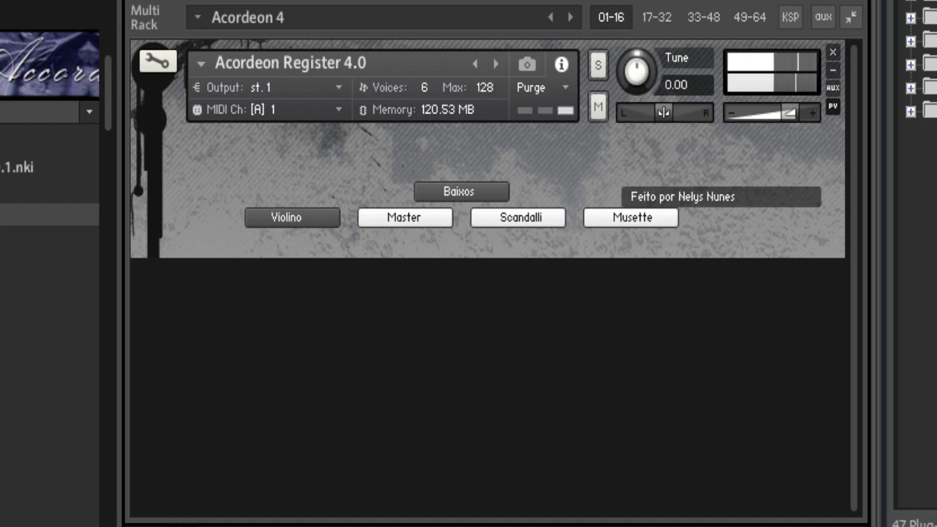
click(518, 219)
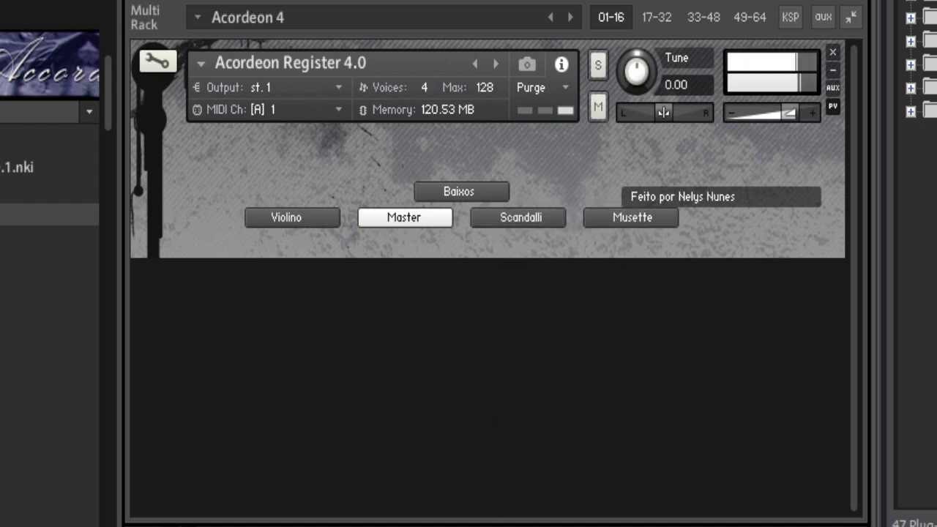
click(416, 217)
click(635, 220)
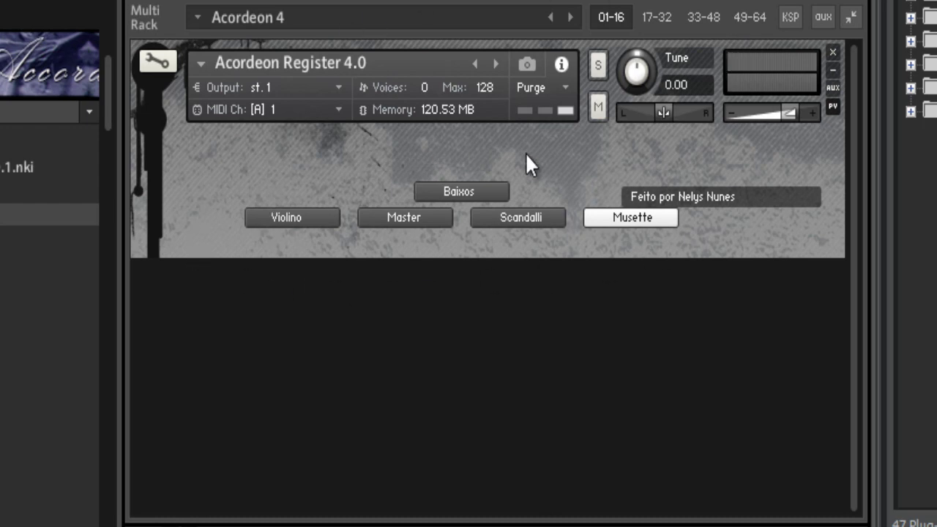
click(523, 221)
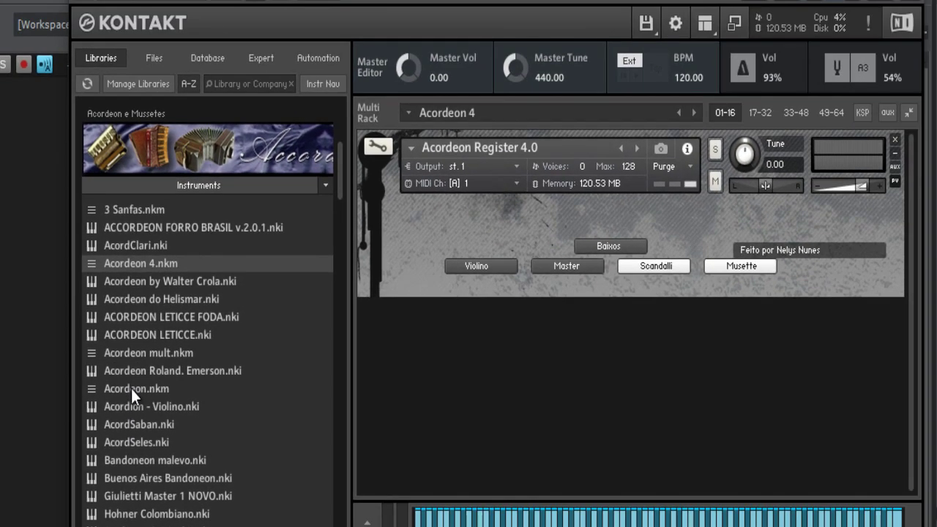
- Remove Acordeon Register 4.0 without saving its changes and load Acordeon mult.nkm into the rack, replacing the multi
click(895, 139)
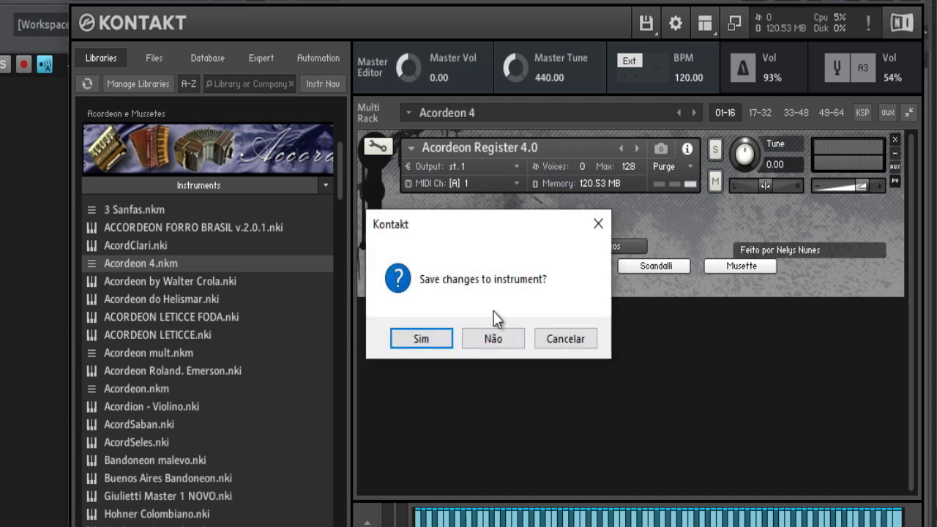
click(482, 340)
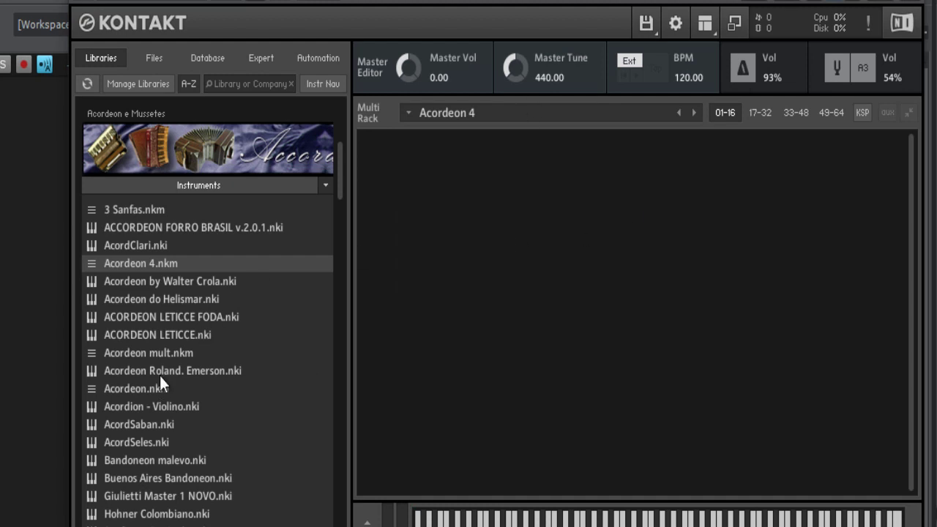
drag(160, 357, 545, 284)
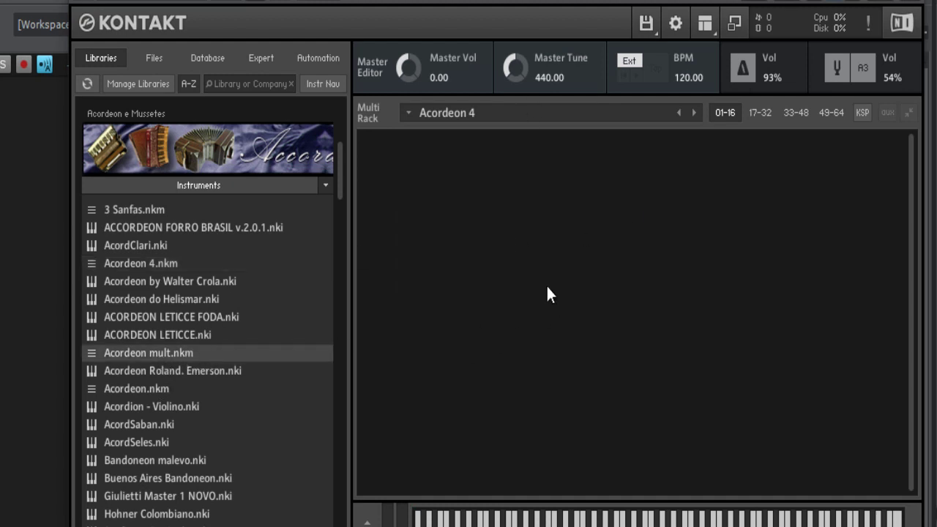
key(Return)
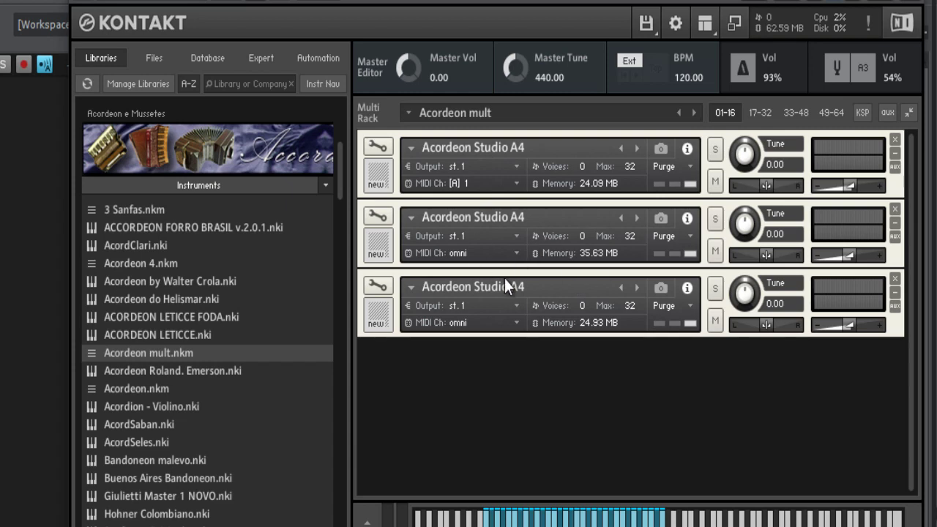
- Audition the layered accordion on the on-screen keyboard and remove all three Acordeon Studio A4 instruments from the rack
click(554, 520)
click(565, 520)
click(564, 520)
click(895, 139)
click(895, 139)
click(895, 139)
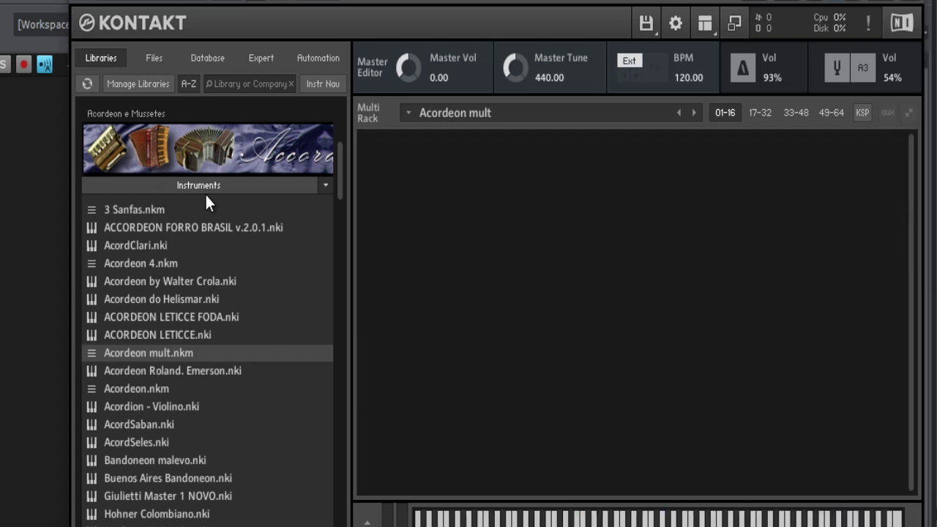
- Alternate between browsing files and browsing libraries, ending on the file browser
click(155, 57)
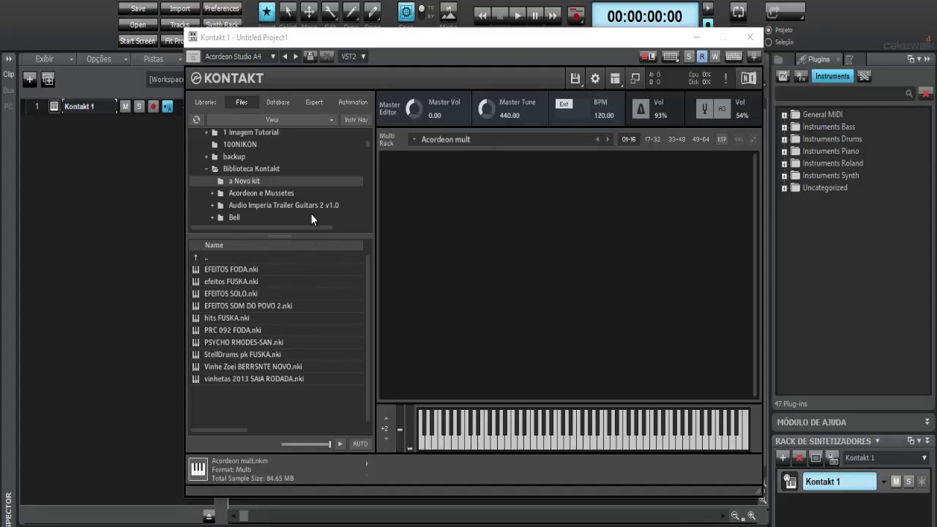
click(211, 101)
click(239, 102)
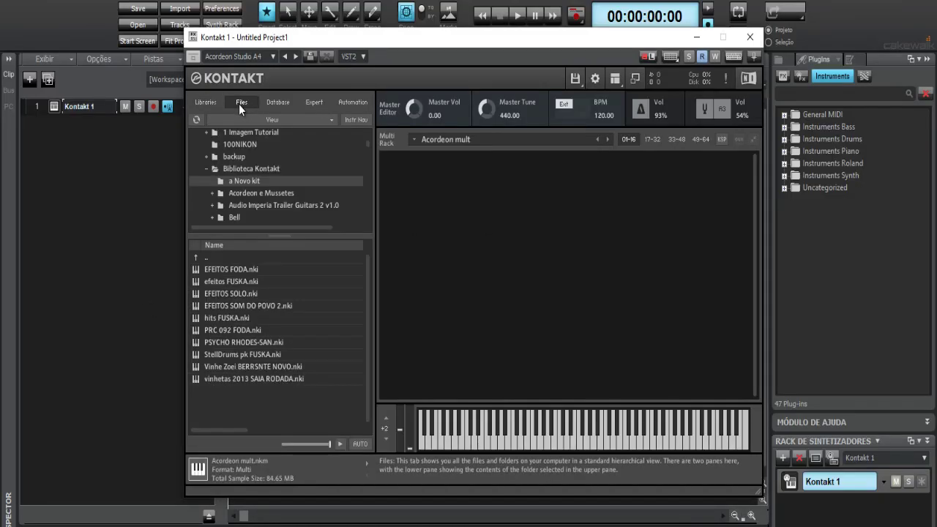
- Show and hide the Instrument Navigator pane, and enlarge the folder tree above the file list
drag(282, 240, 287, 217)
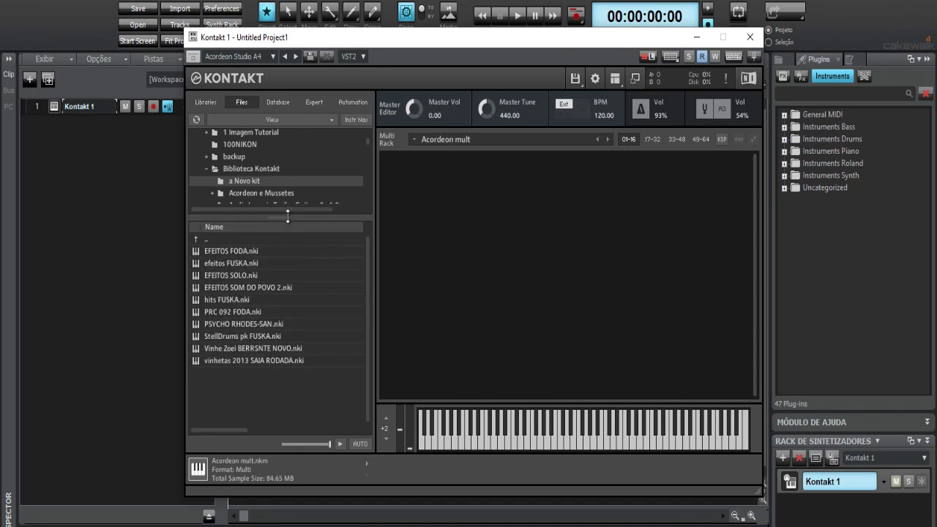
click(352, 121)
drag(287, 339, 289, 423)
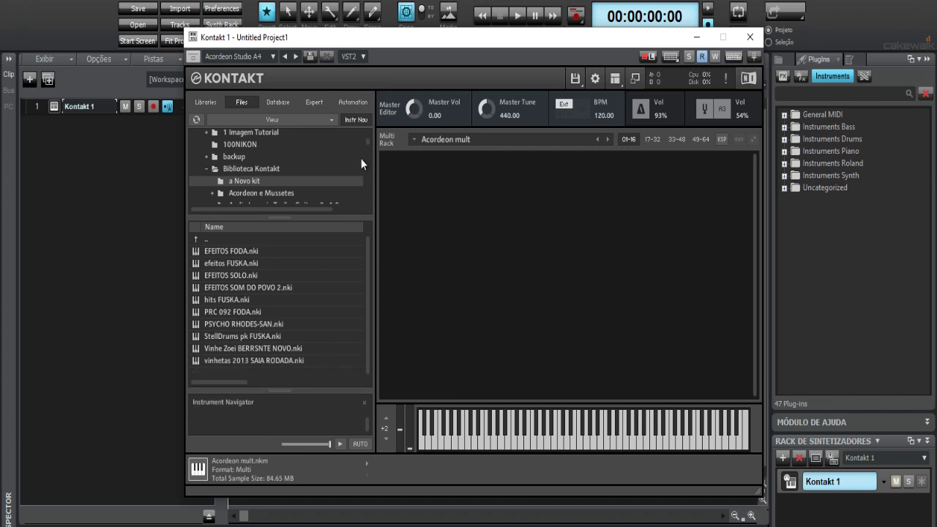
drag(276, 217, 272, 258)
click(364, 402)
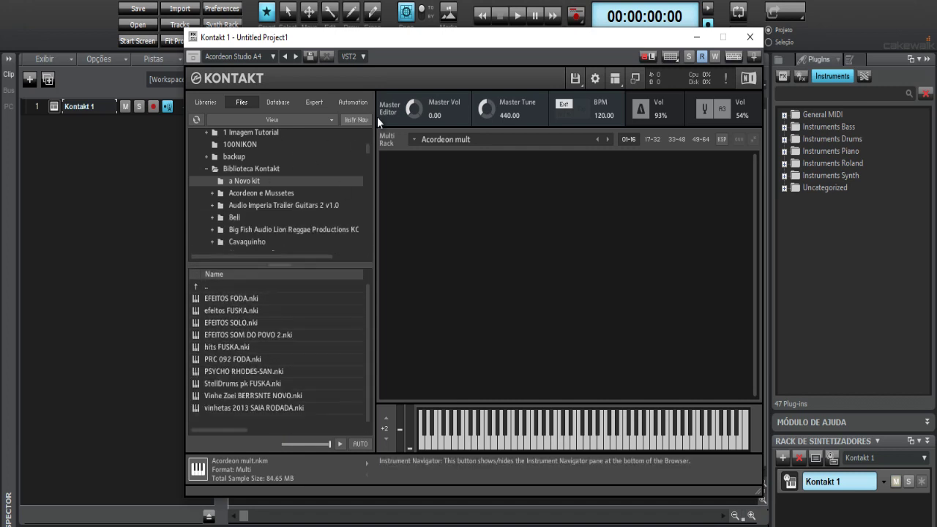
- List the Acordeon e Mussetes folder's contents, and return to the libraries to close that library's instrument list
click(247, 194)
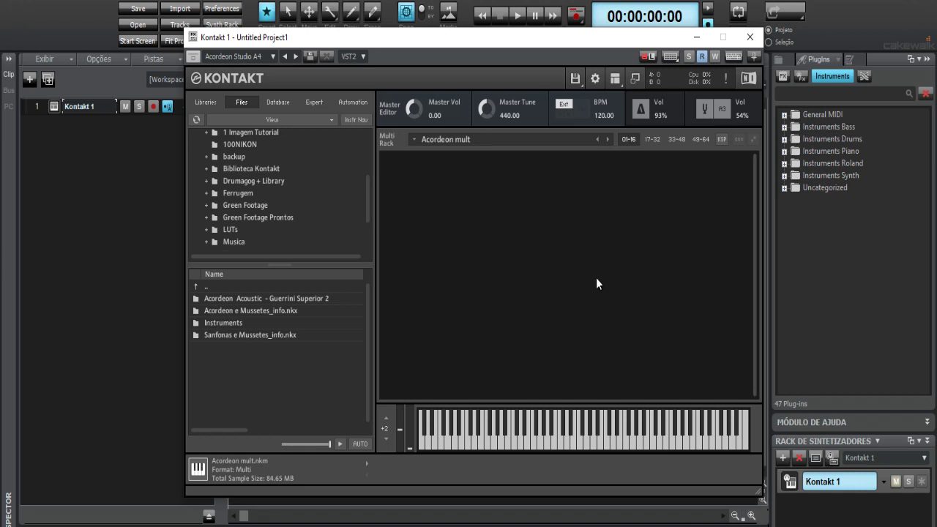
click(204, 100)
click(242, 103)
click(206, 102)
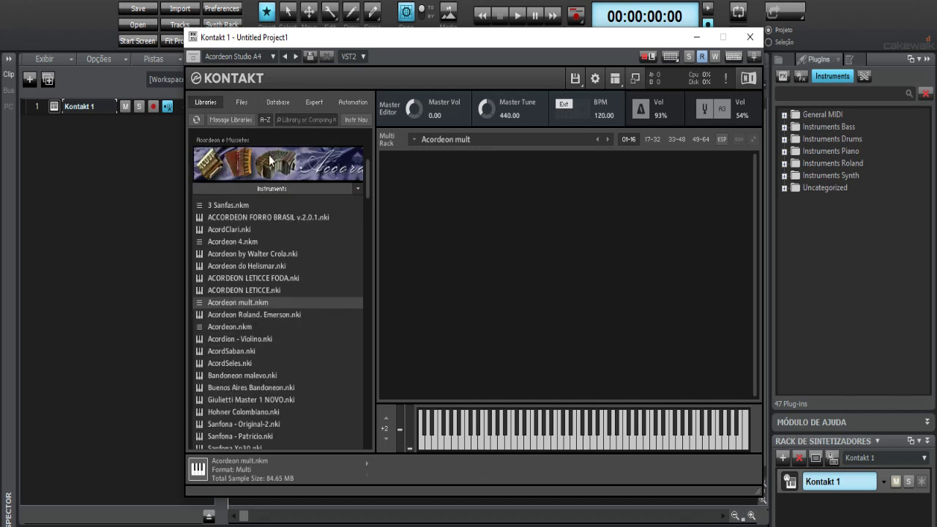
click(289, 190)
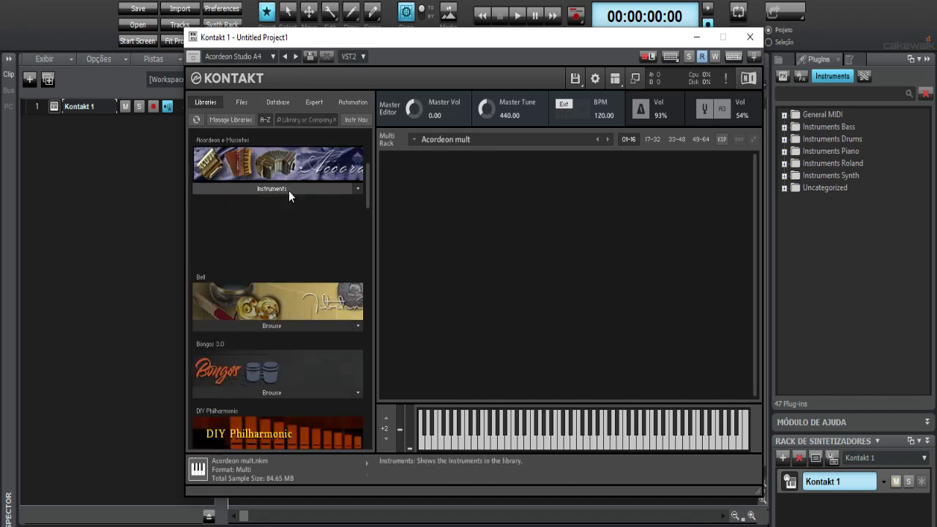
scroll(305, 296, up, 2)
scroll(310, 296, up, 2)
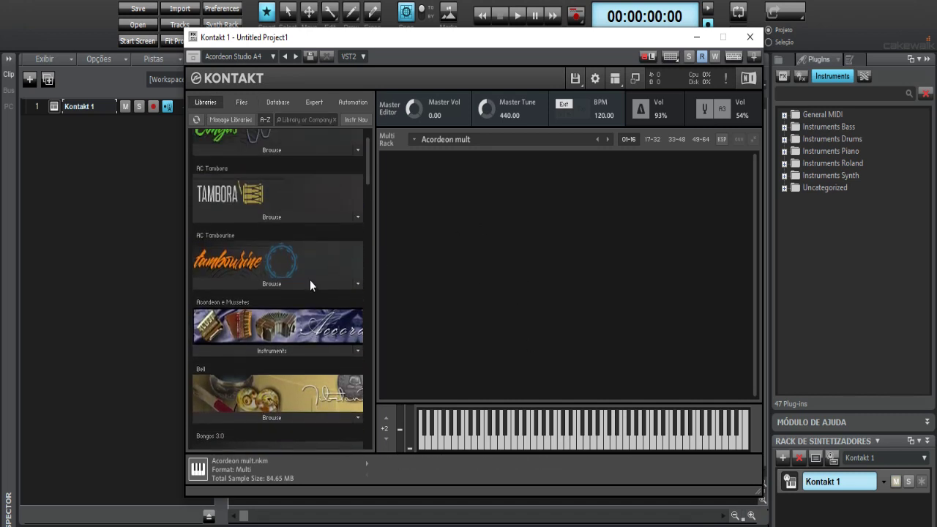
- Switch back to browsing files and list the contents of the Biblioteca Kontakt folder on the Arquivos (G:) drive
click(242, 102)
scroll(287, 136, up, 1)
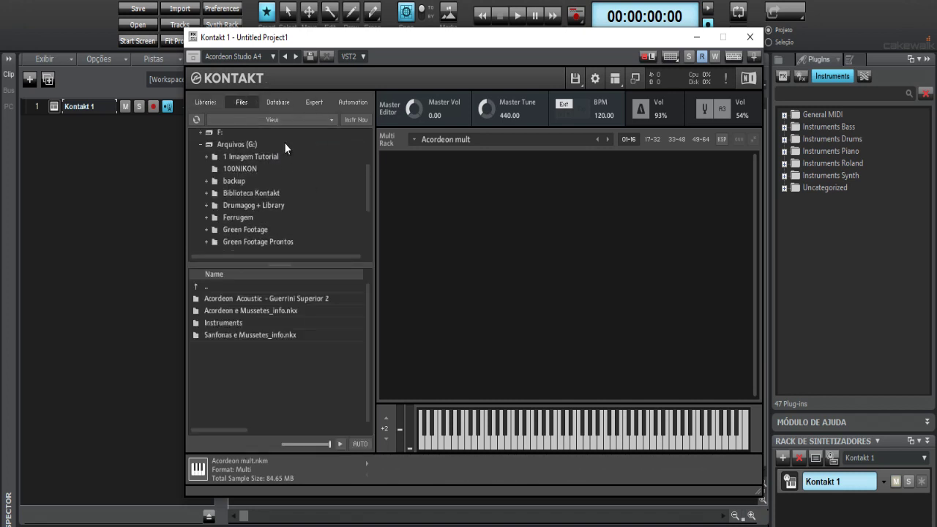
click(247, 192)
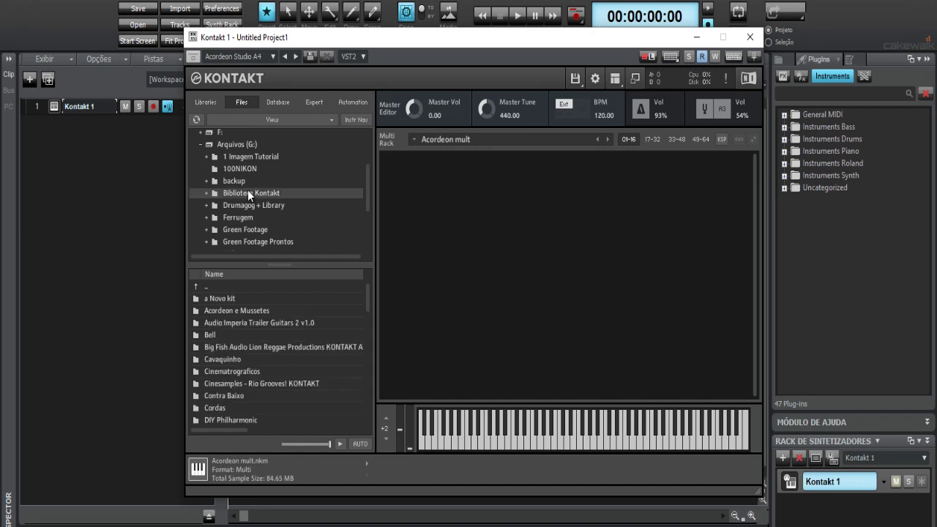
scroll(301, 293, down, 2)
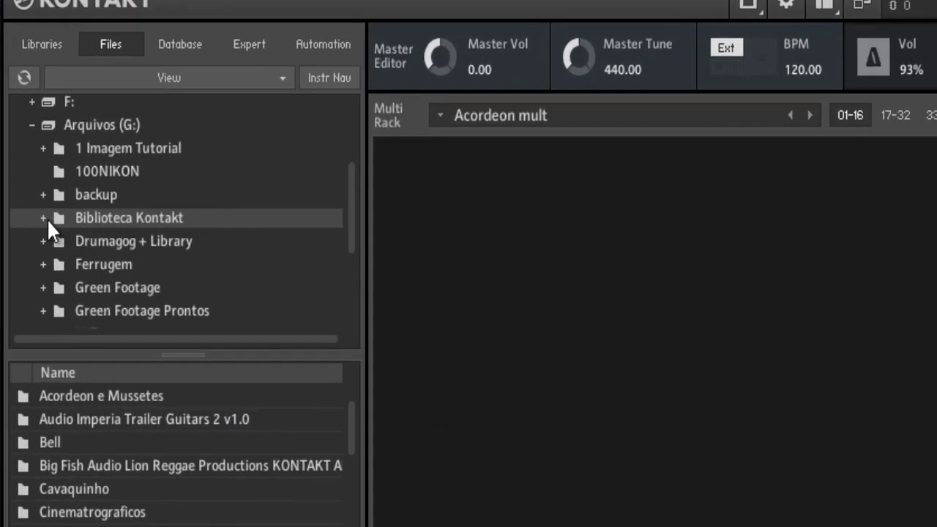
- Expand Biblioteca Kontakt and load Bells Sinos.nki from its Bell folder into the rack
click(43, 218)
scroll(204, 248, down, 3)
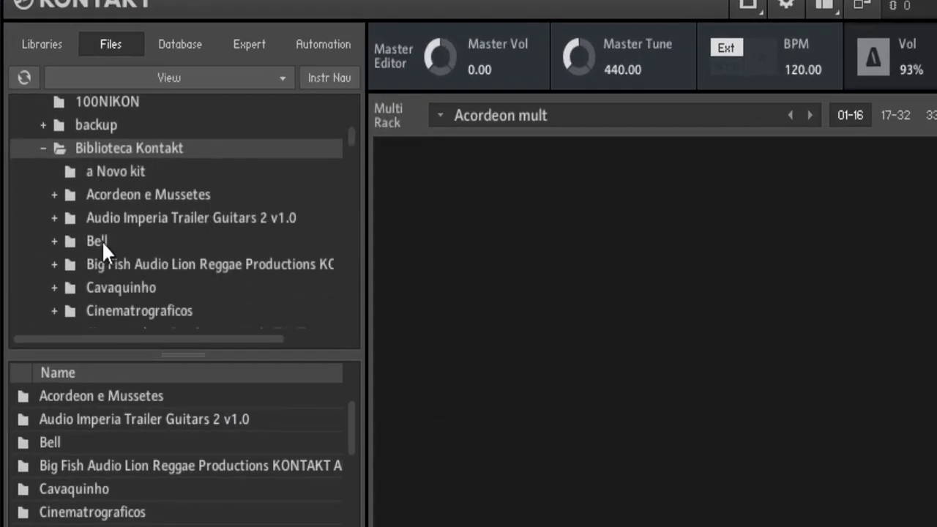
click(96, 241)
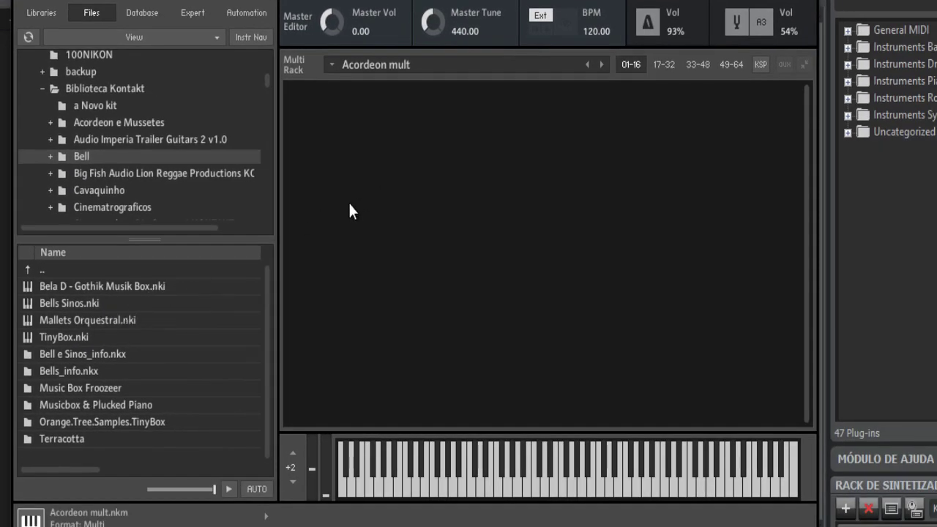
double_click(77, 303)
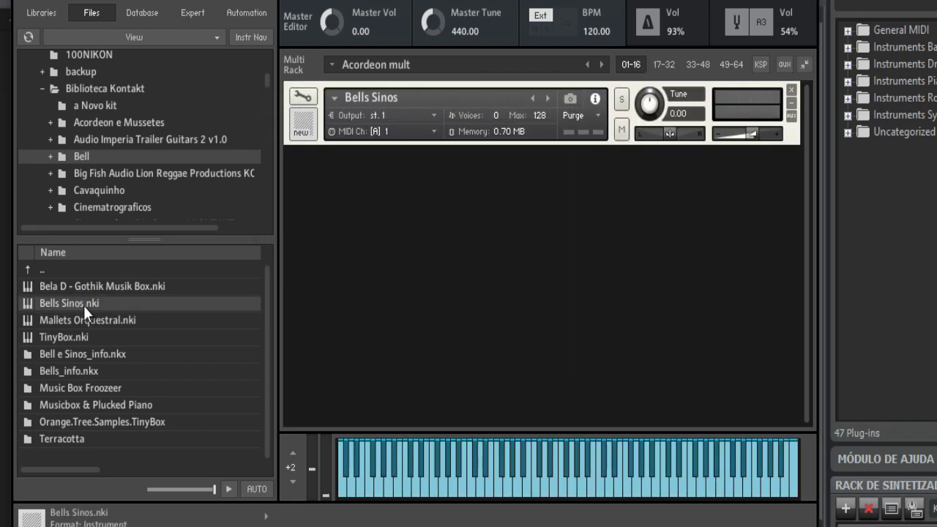
- Remove Bells Sinos from the rack, add Bells Sinos.nki again and audition a few notes on the virtual keyboard
click(790, 90)
drag(90, 303, 561, 142)
click(539, 481)
click(593, 485)
click(614, 495)
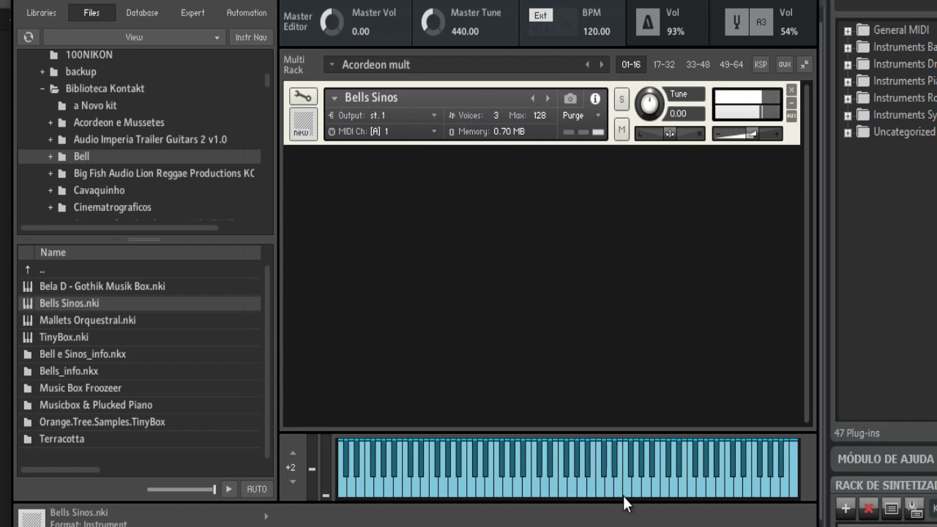
- Clear Bells Sinos from the rack and list the Emotional Violin library's instruments in the Libraries view
click(792, 89)
click(29, 13)
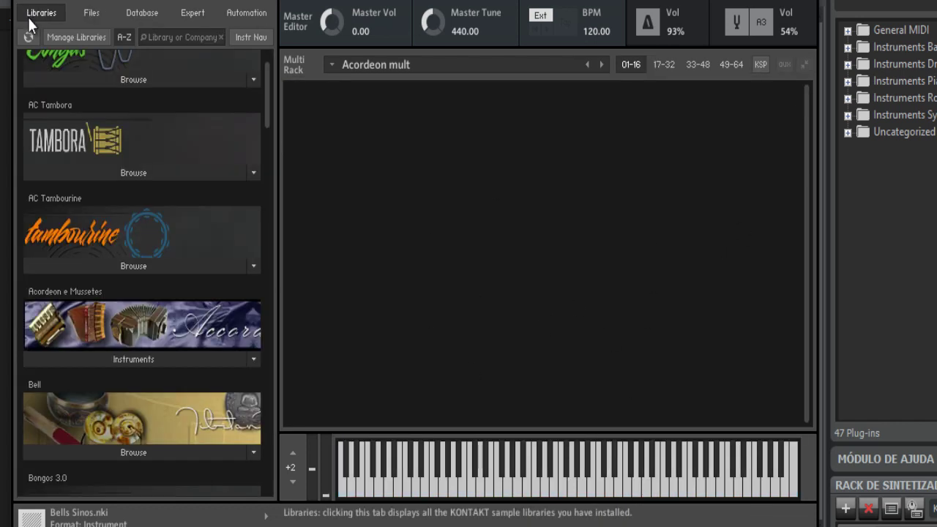
scroll(132, 278, down, 10)
click(147, 287)
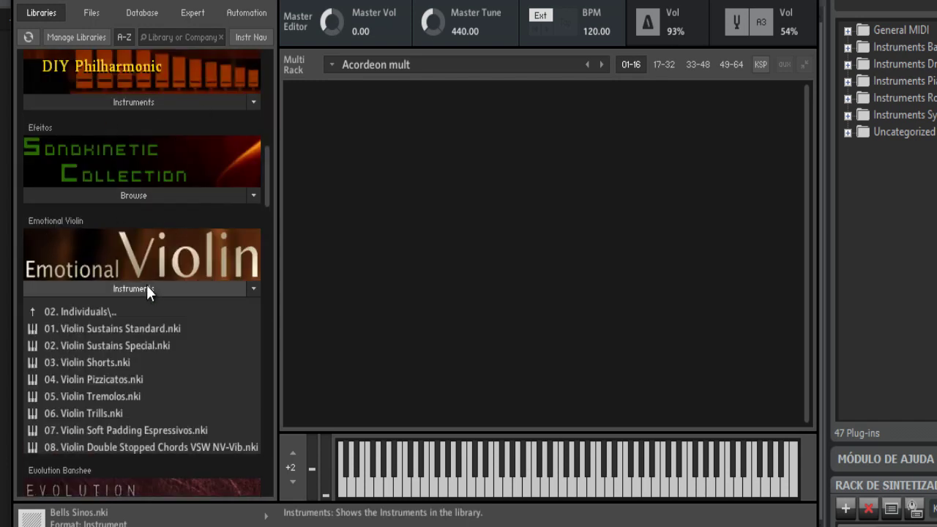
scroll(175, 332, down, 1)
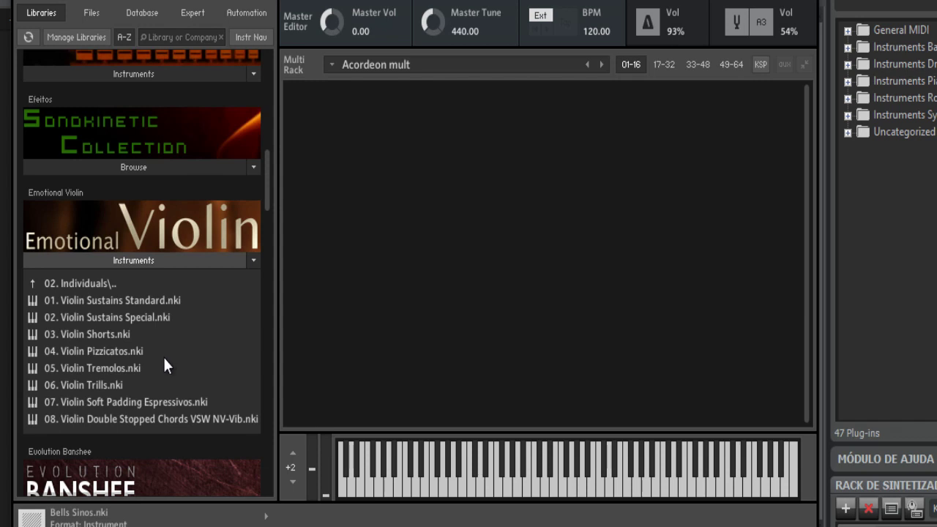
- Load 01. Violin Sustains Standard.nki into the rack and audition three notes in its playable range
drag(83, 298, 462, 176)
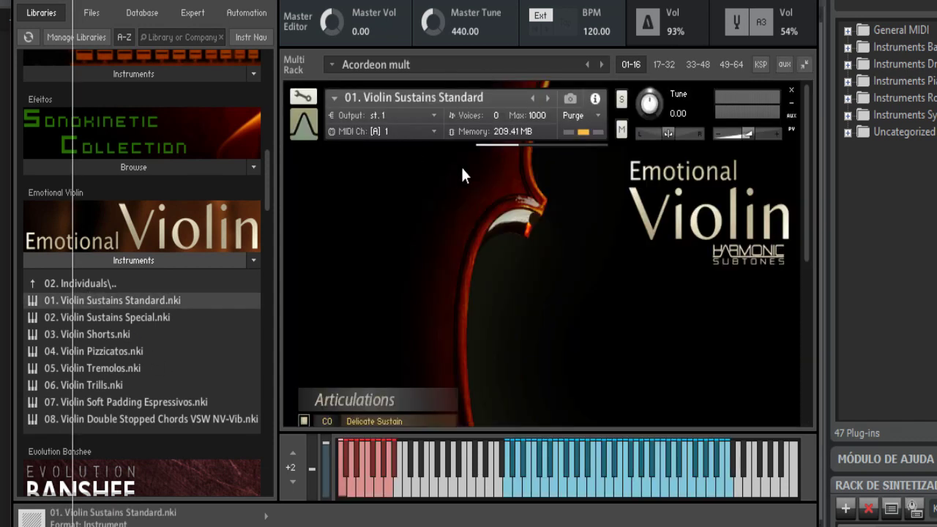
click(567, 488)
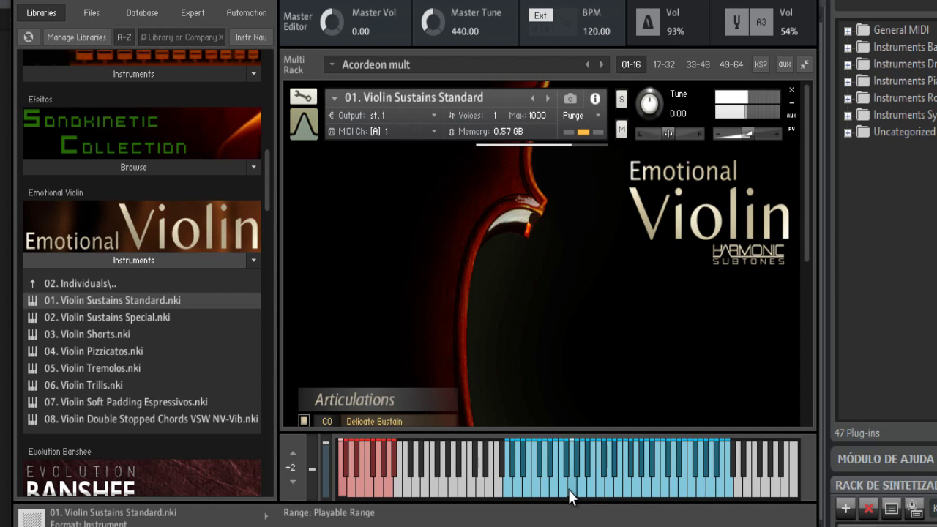
click(594, 492)
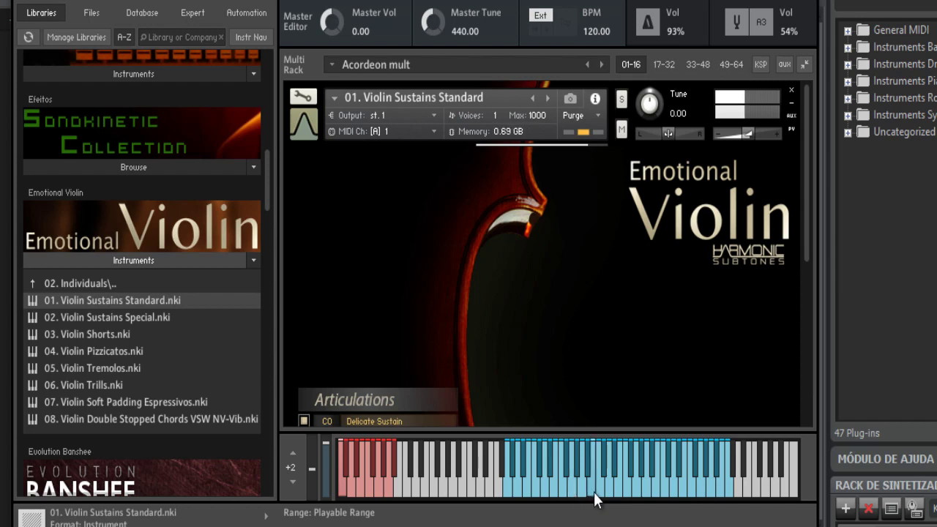
click(639, 491)
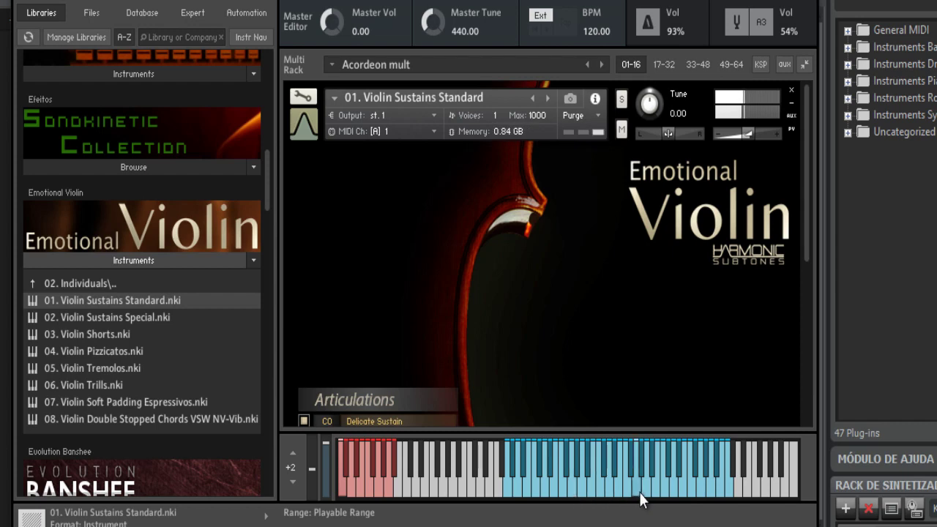
- Remove and reload 01. Violin Sustains Standard.nki, and close the Emotional Violin library's instrument list
click(791, 91)
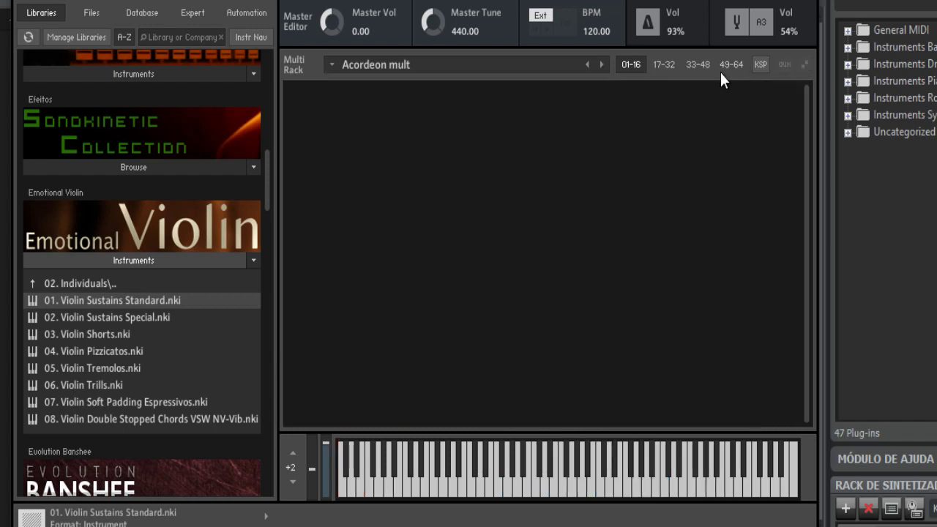
double_click(124, 299)
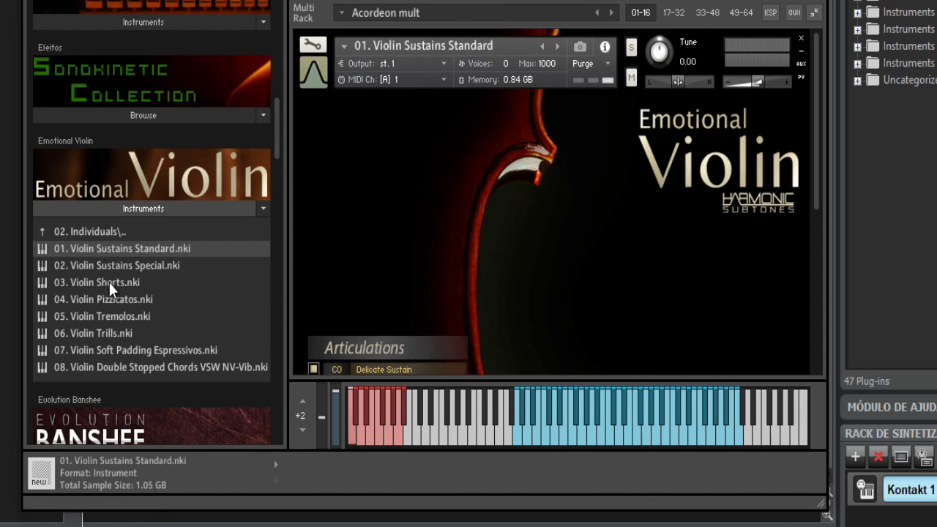
scroll(136, 315, down, 3)
scroll(136, 310, up, 3)
click(179, 212)
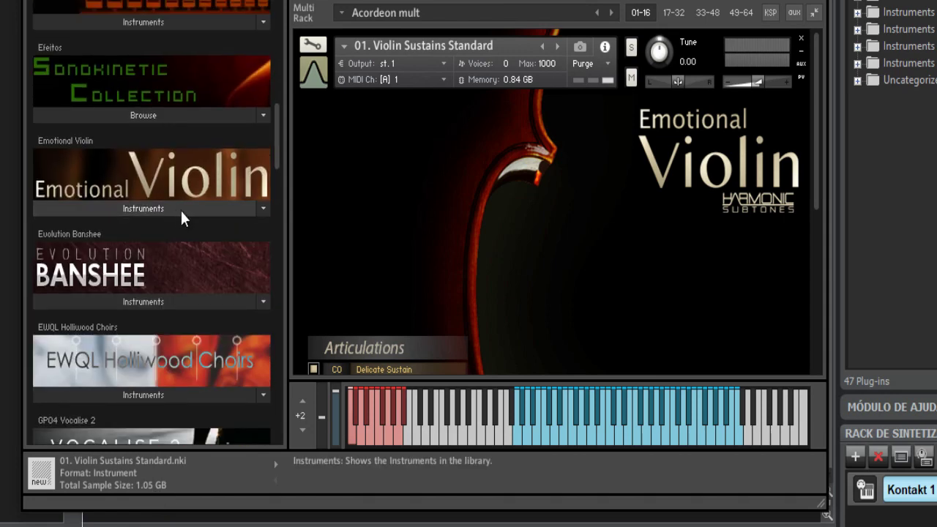
- Remove the violin from the rack and load Bells Sinos.nki from the Bell folder in the Files view
click(802, 39)
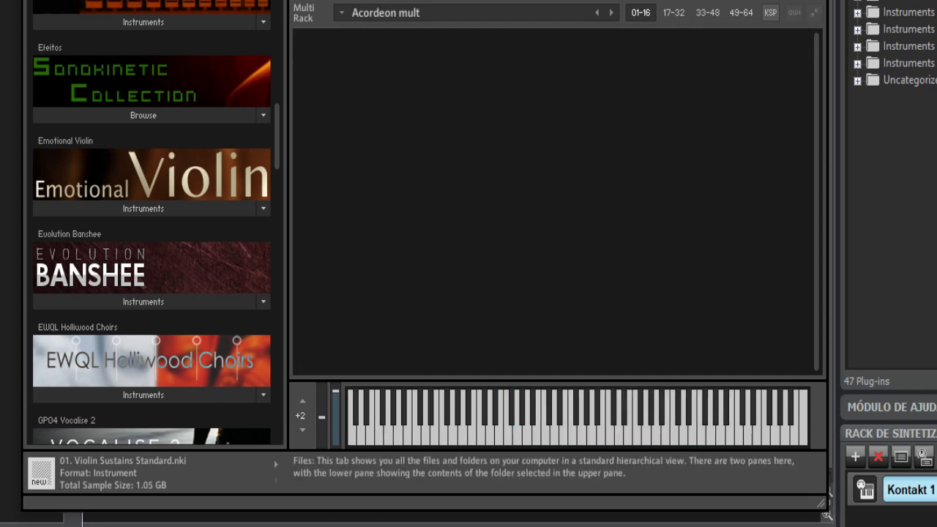
click(70, 2)
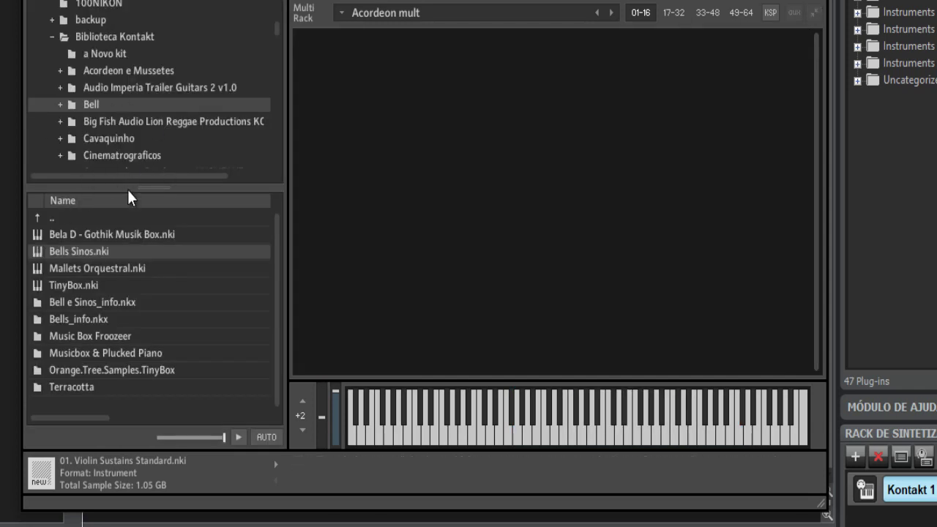
double_click(82, 252)
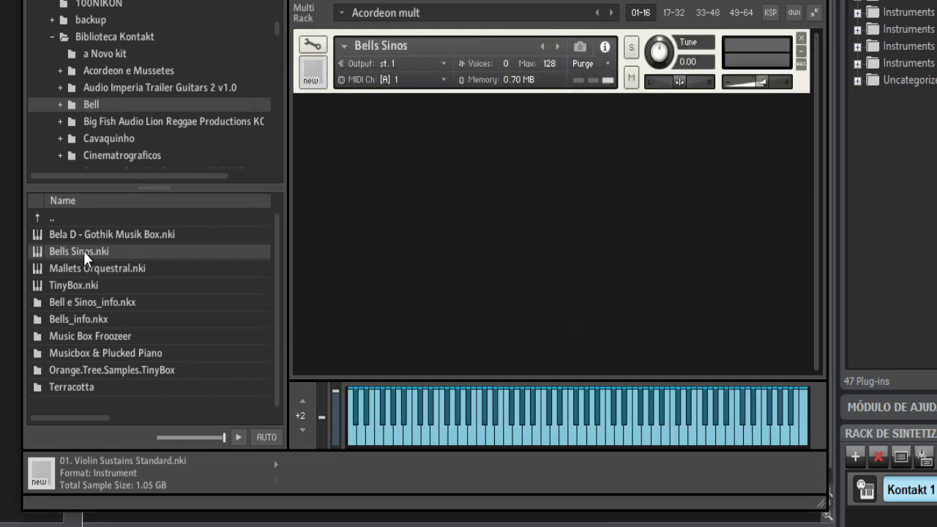
- Remove and reload Bells Sinos.nki, and add Mallets Orquestral.nki below it in the rack
click(802, 40)
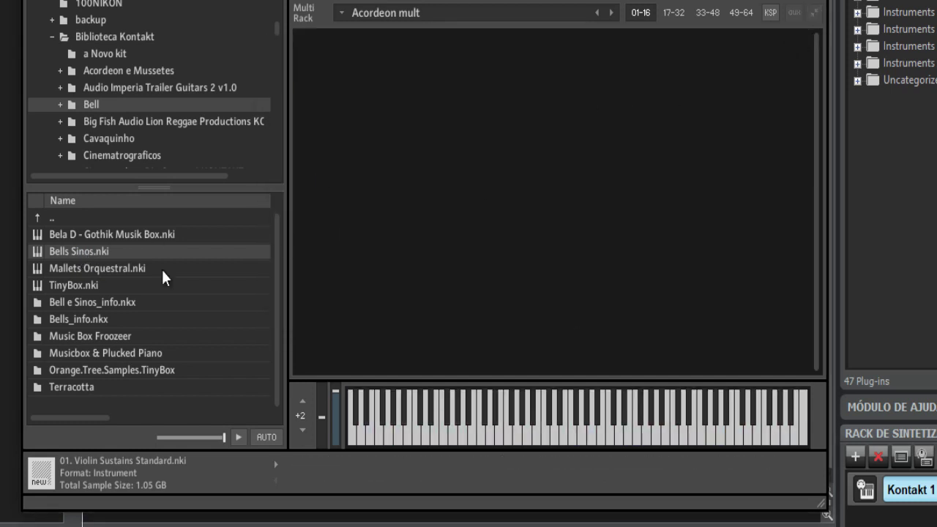
drag(62, 252, 412, 254)
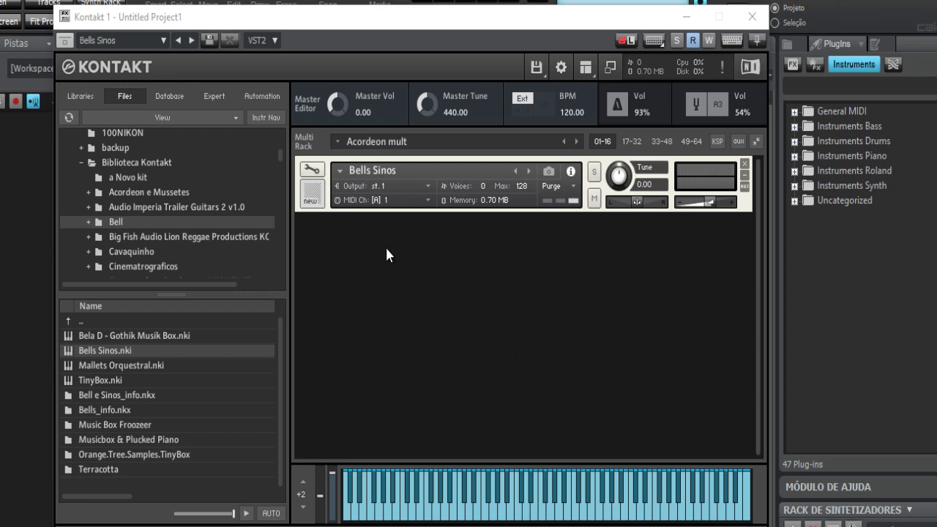
drag(112, 365, 418, 305)
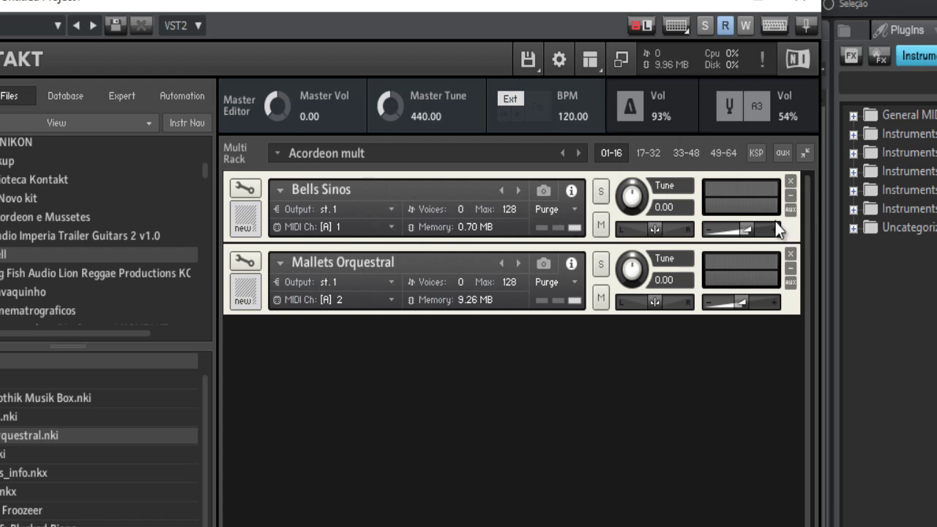
- Remove Mallets Orquestral and Bells Sinos from the rack, and load Bells Sinos.nki on its own
click(790, 254)
click(790, 181)
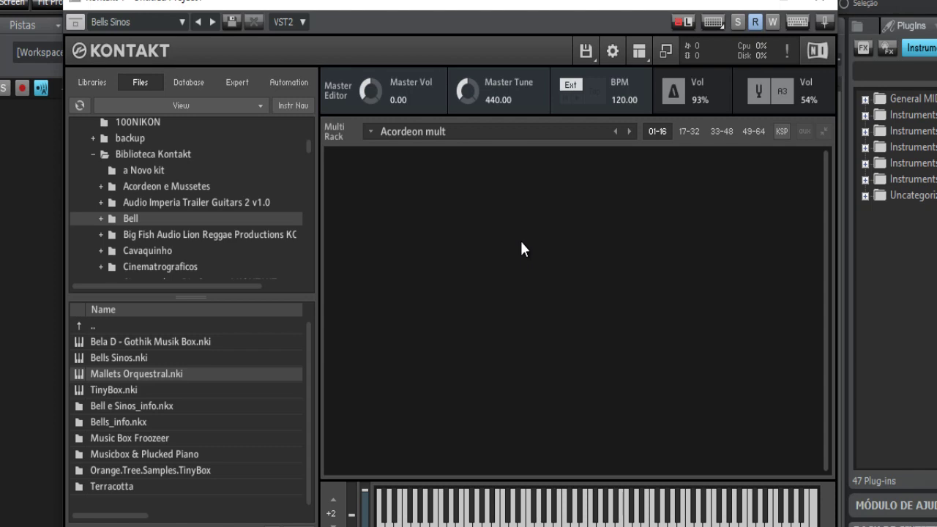
drag(117, 357, 436, 226)
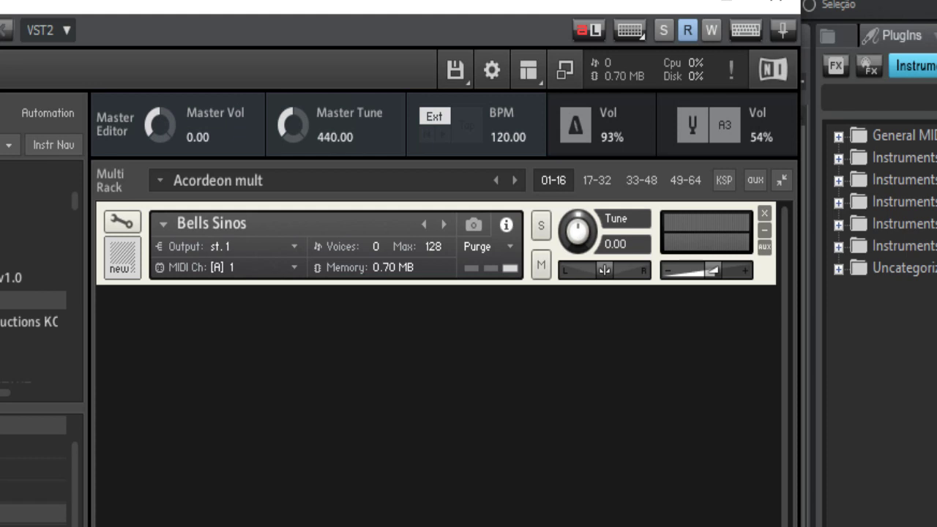
- Replace Bells Sinos in the rack with Mallets Orquestral.nki, and add Bells Sinos.nki in the empty space below it
drag(7, 491, 262, 227)
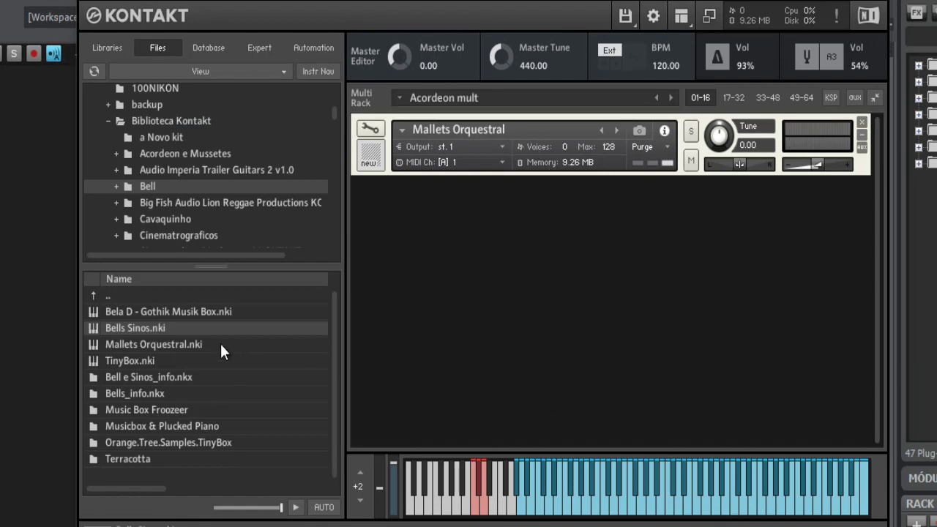
drag(186, 328, 472, 314)
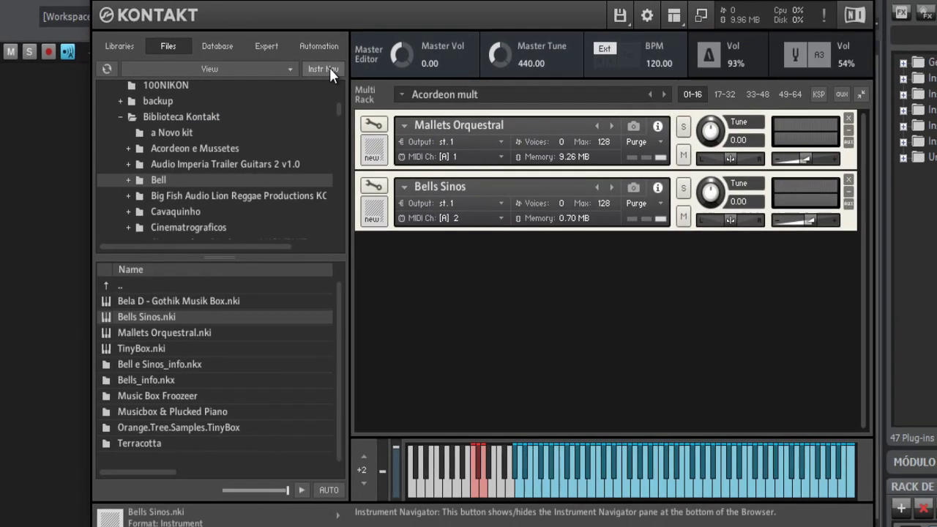
- Show the Instrument Navigator pane and enlarge it so that both loaded instruments fit
click(319, 71)
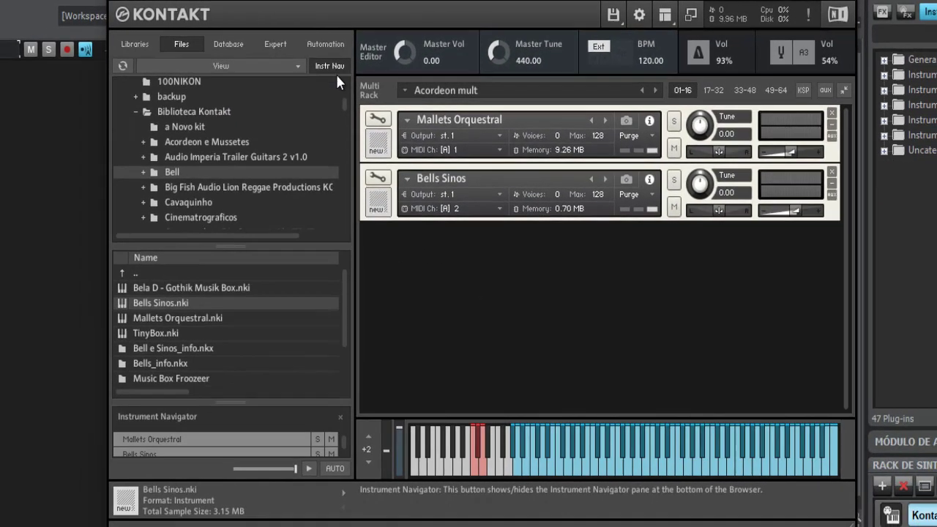
drag(241, 395, 242, 327)
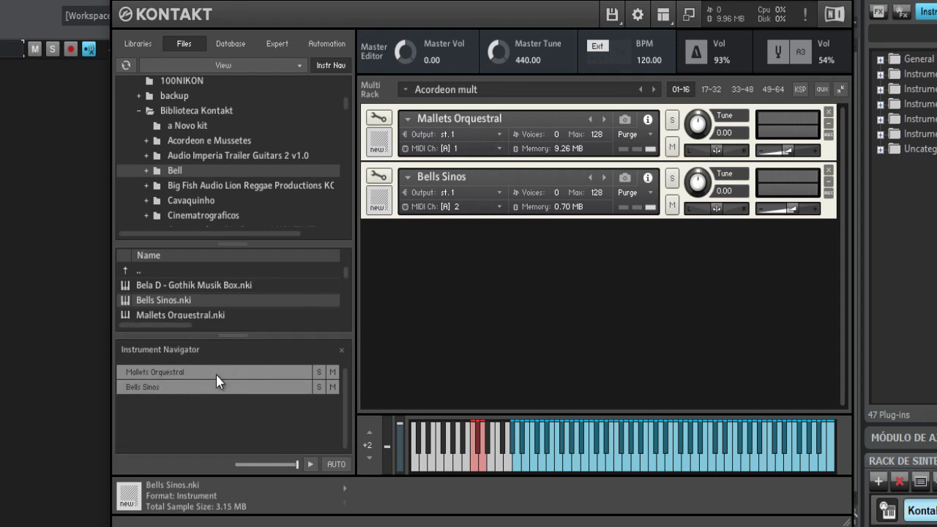
- Solo and unsolo Mallets Orquestral and Bells Sinos, one after the other, from the Instrument Navigator
click(237, 374)
click(320, 373)
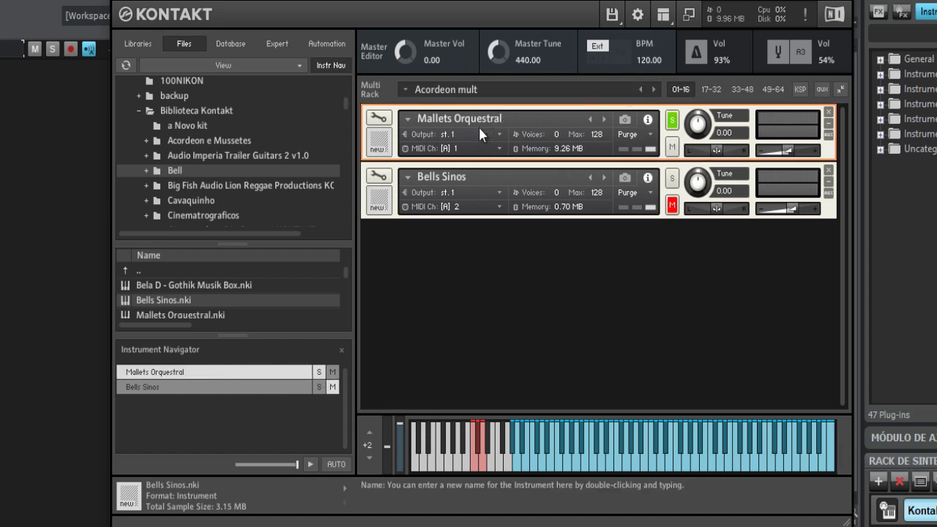
click(322, 373)
click(320, 387)
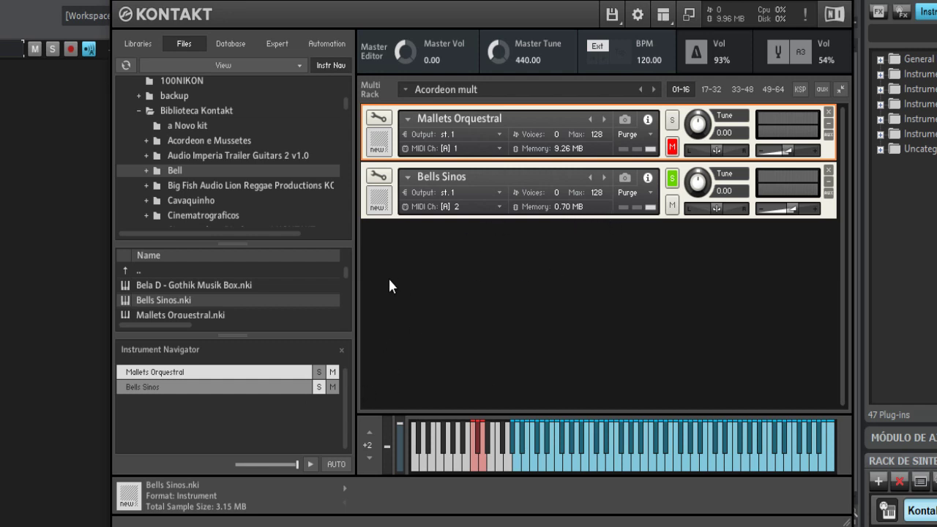
click(318, 386)
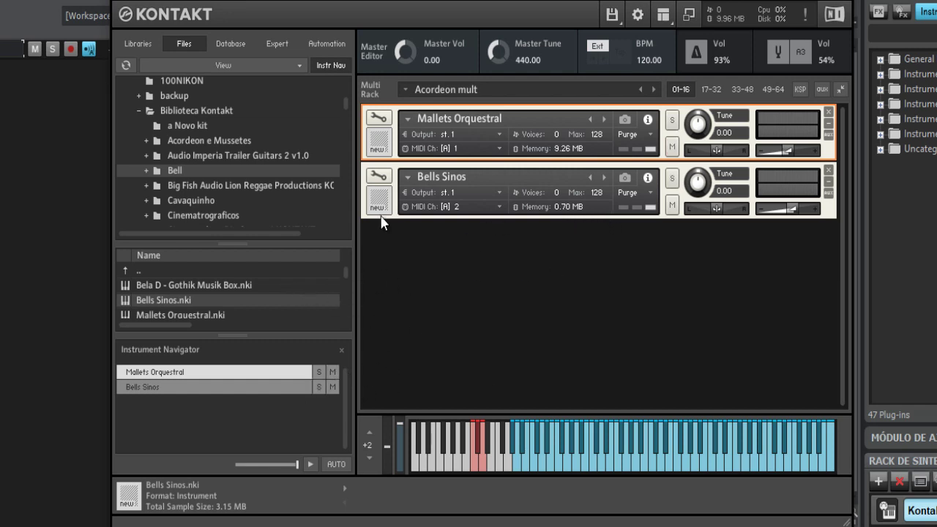
- Add Bela D - Gothik Musik Box.nki below the other instruments and solo it from the Instrument Navigator
click(193, 286)
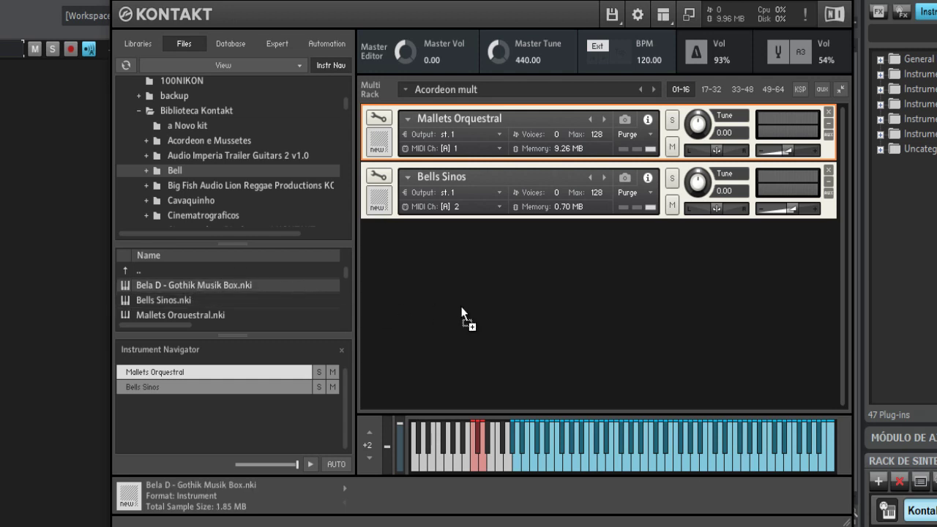
drag(461, 313, 461, 313)
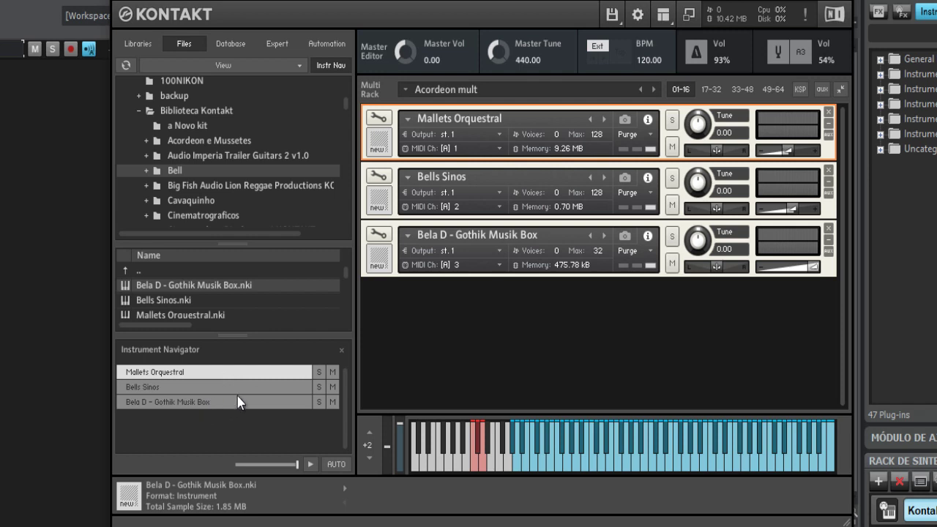
click(319, 402)
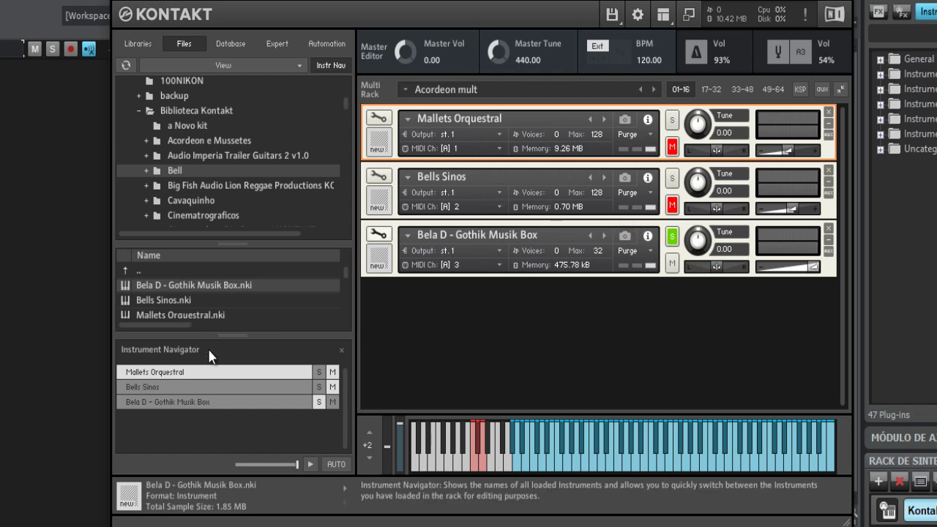
- Close the Instrument Navigator pane, show it again and close it once more
click(341, 350)
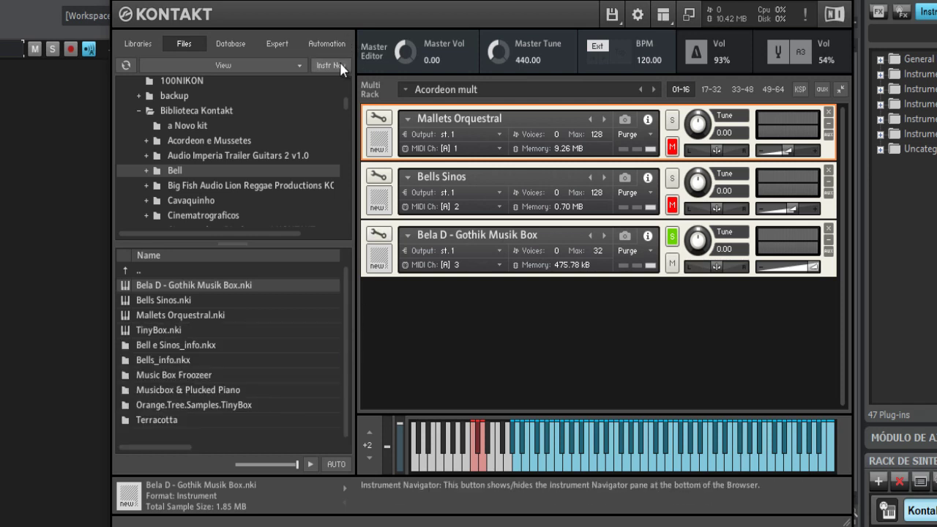
click(339, 65)
click(341, 349)
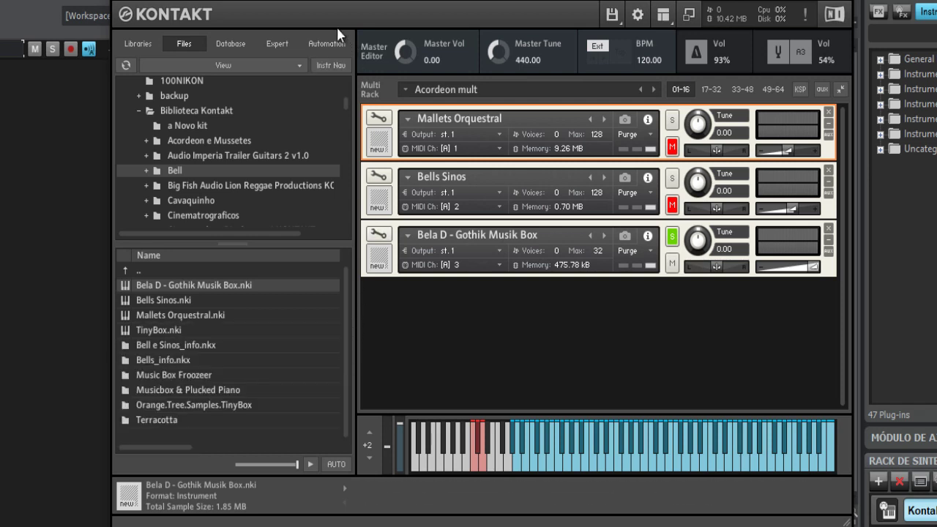
- Remove Bells Sinos and Bela D - Gothik Musik Box from the rack, keeping only Mallets Orquestral
click(292, 300)
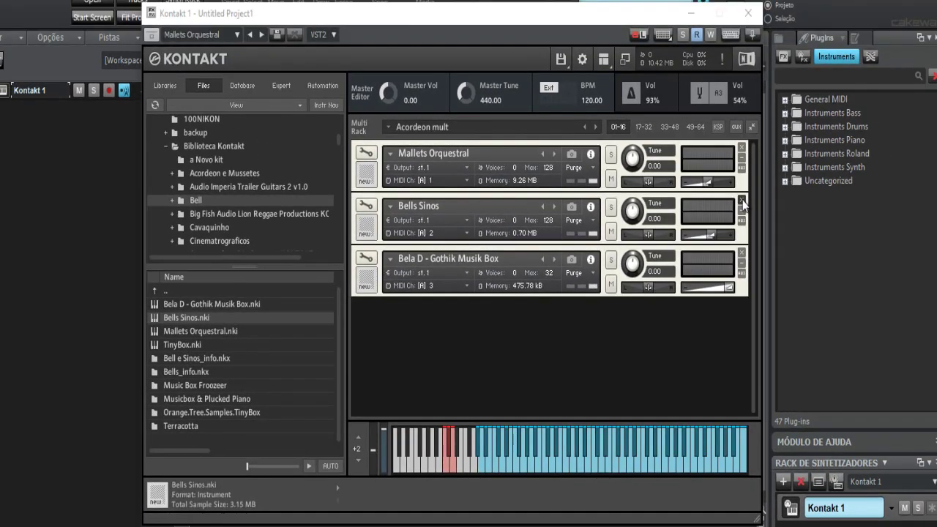
click(741, 200)
click(741, 200)
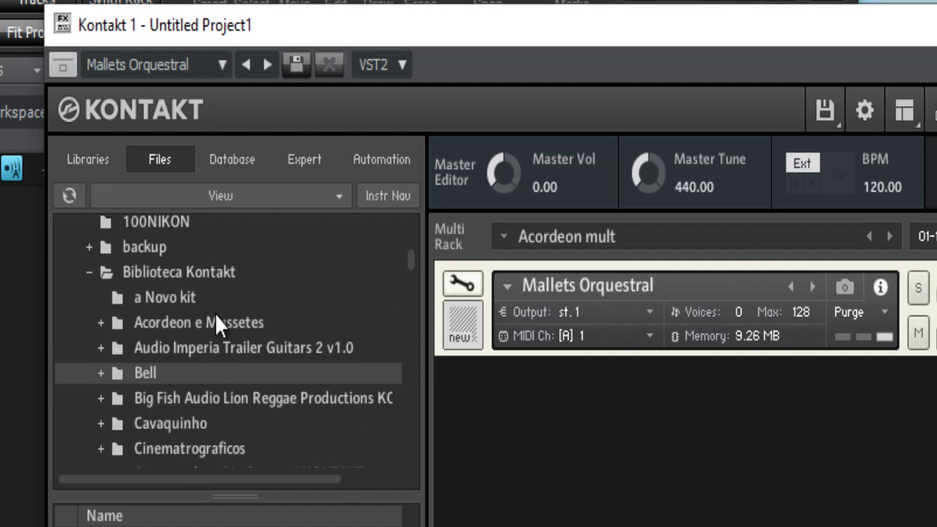
- Show the Instrument Navigator pane and open the file browser's View options for drive display and quick-jump folders
click(339, 195)
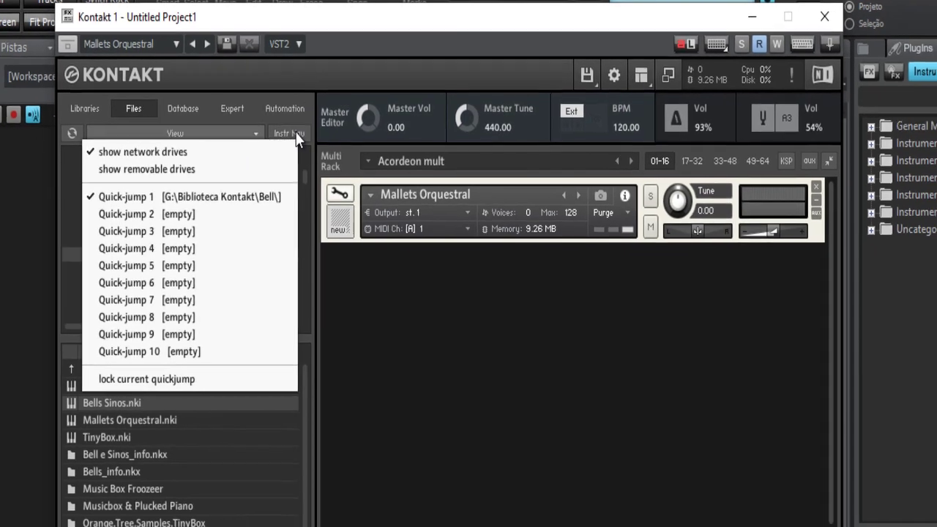
click(281, 141)
click(273, 122)
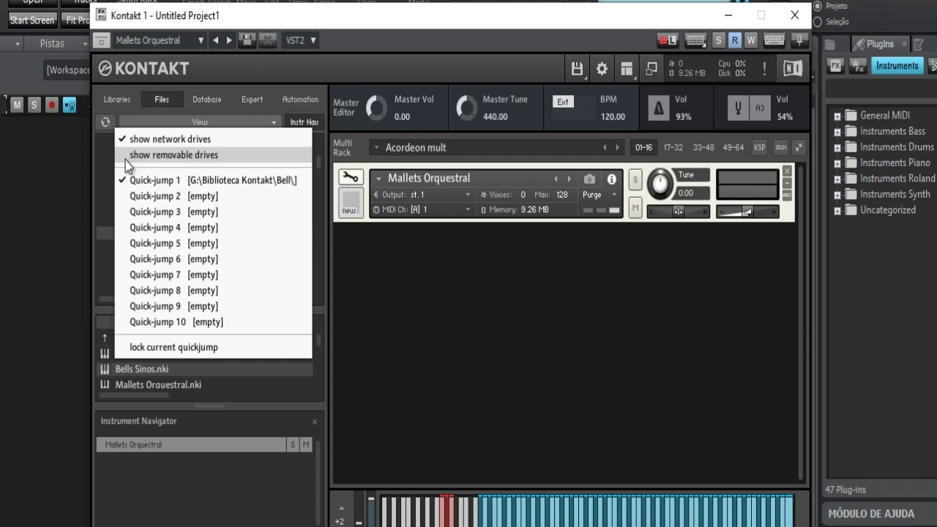
- Turn on the display of removable drives in the file browser, and turn it off again
click(130, 155)
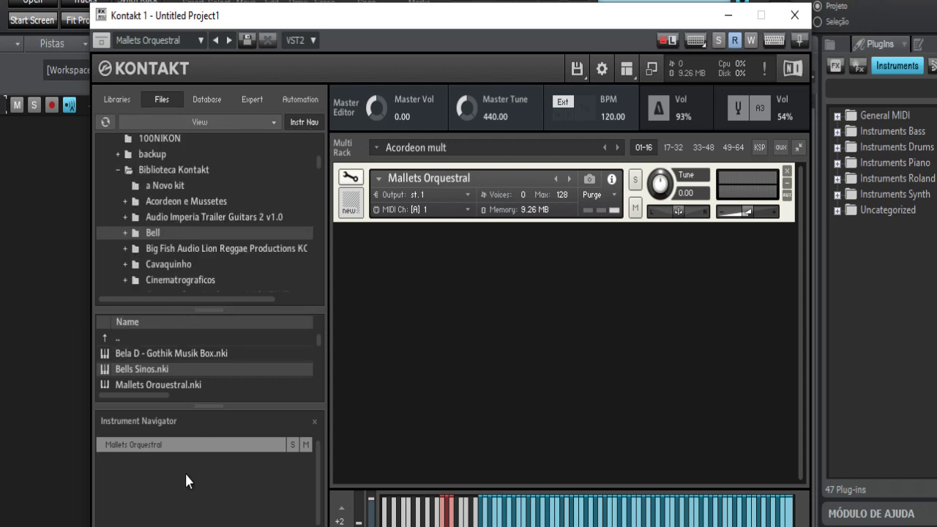
click(275, 122)
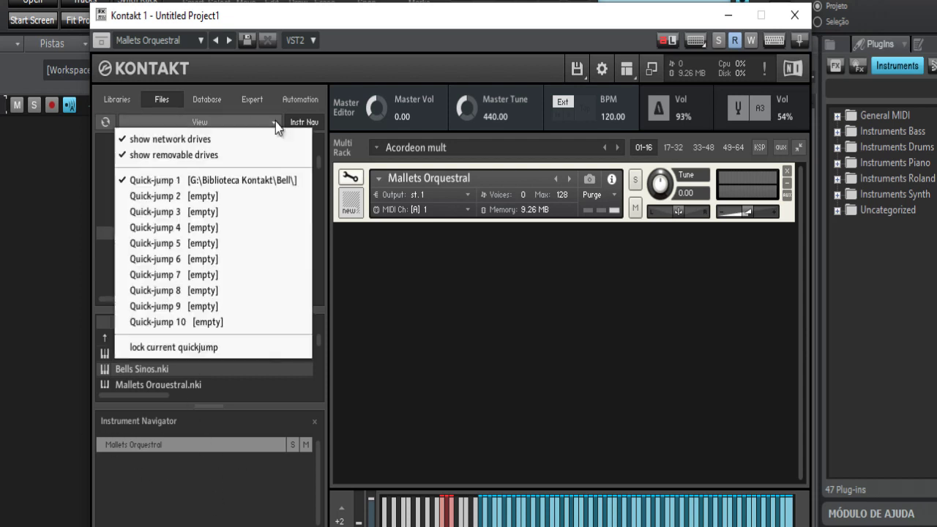
click(129, 167)
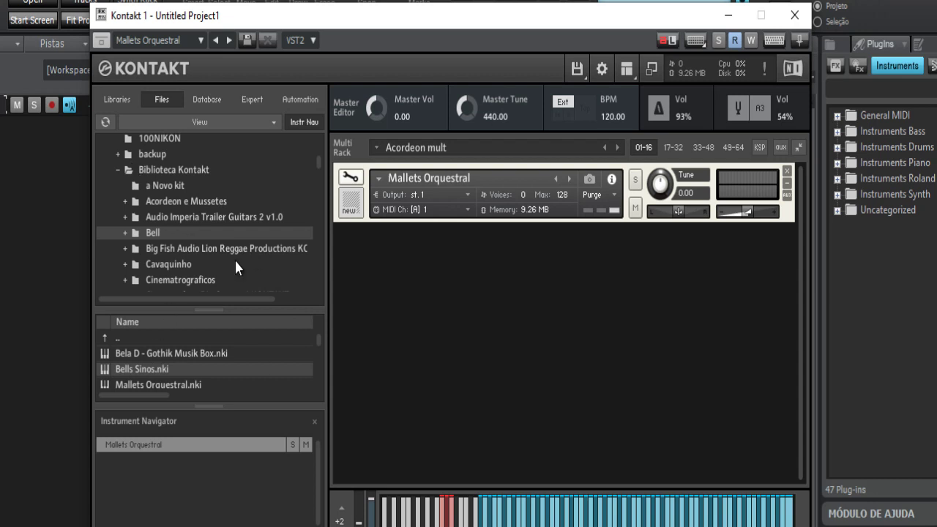
- Review the file browser's View options without changing them, and hide the Instrument Navigator pane
click(274, 123)
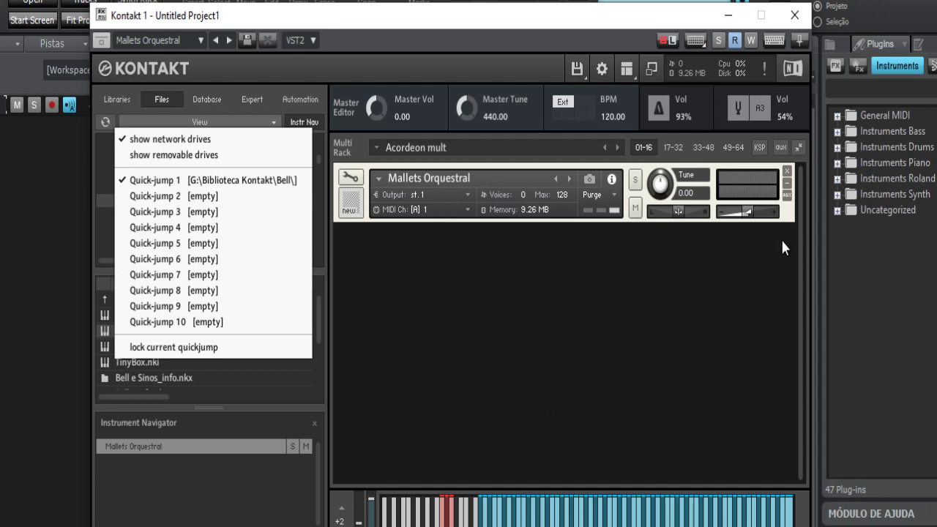
click(756, 238)
click(304, 121)
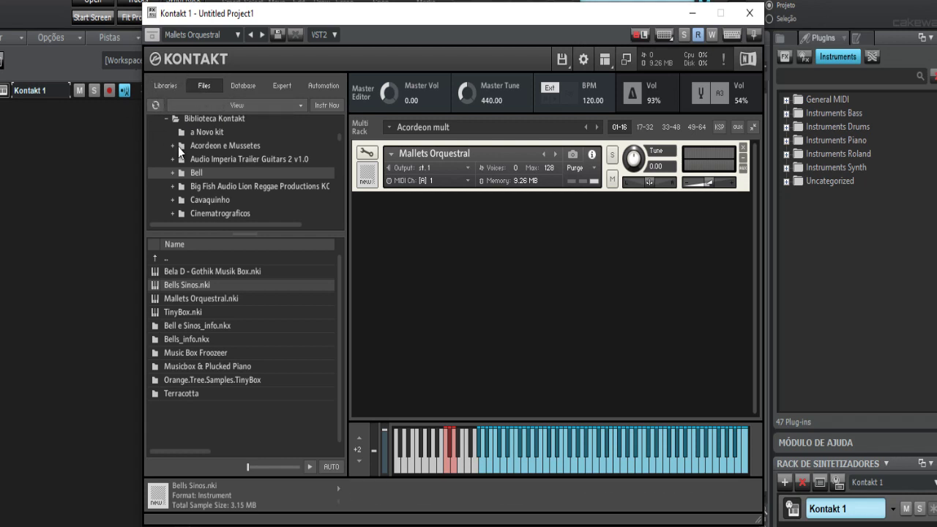
- View the Libraries list in the browser and return to the Files view of the Bell folder
click(165, 85)
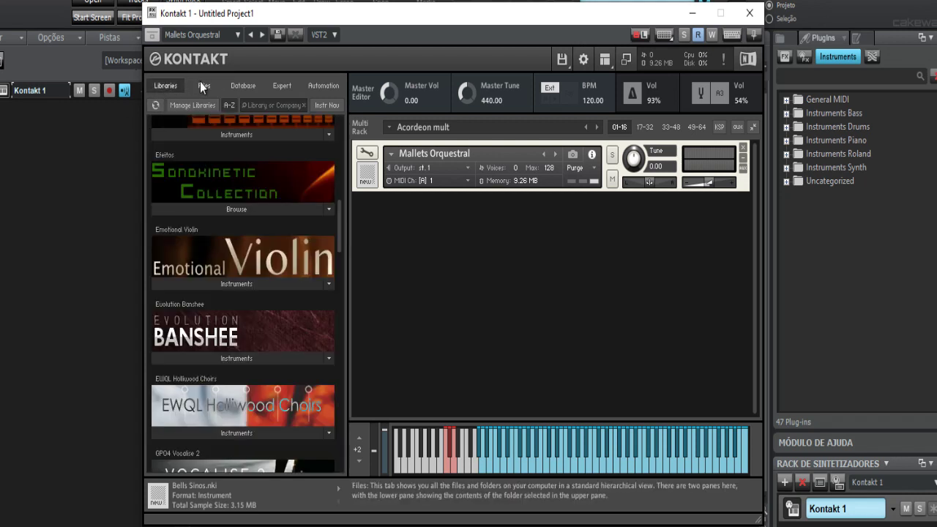
click(201, 85)
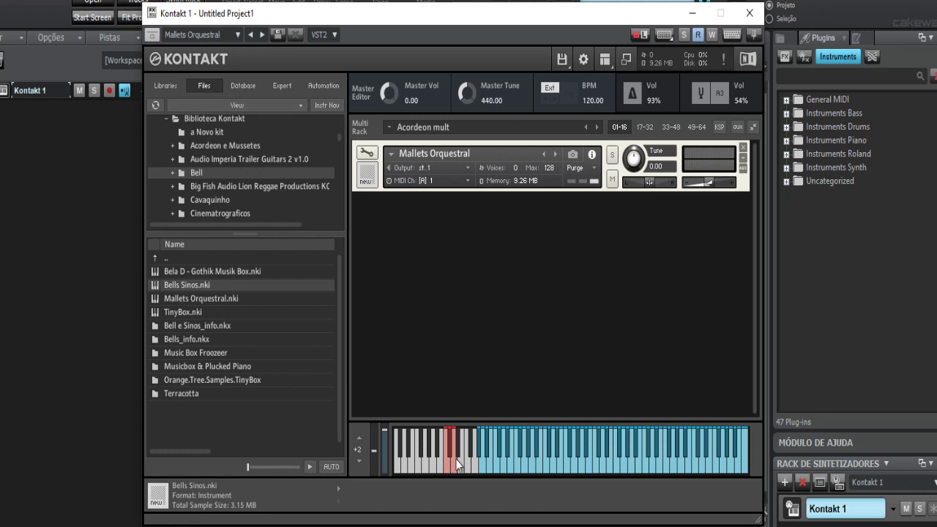